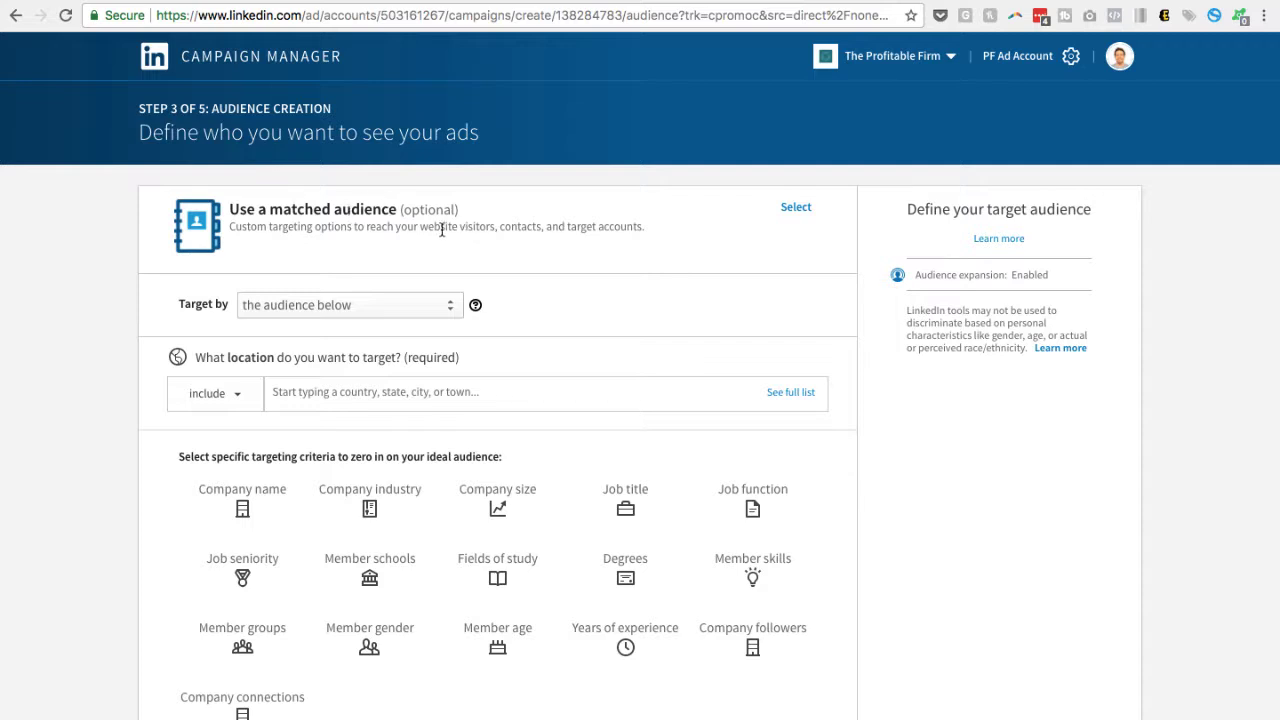
- Review the matched audience options for retargeting website visitors and targeting account or contact lists, and collapse the section again
left_click_drag(434, 227, 500, 227)
left_click(525, 222)
left_click(796, 208)
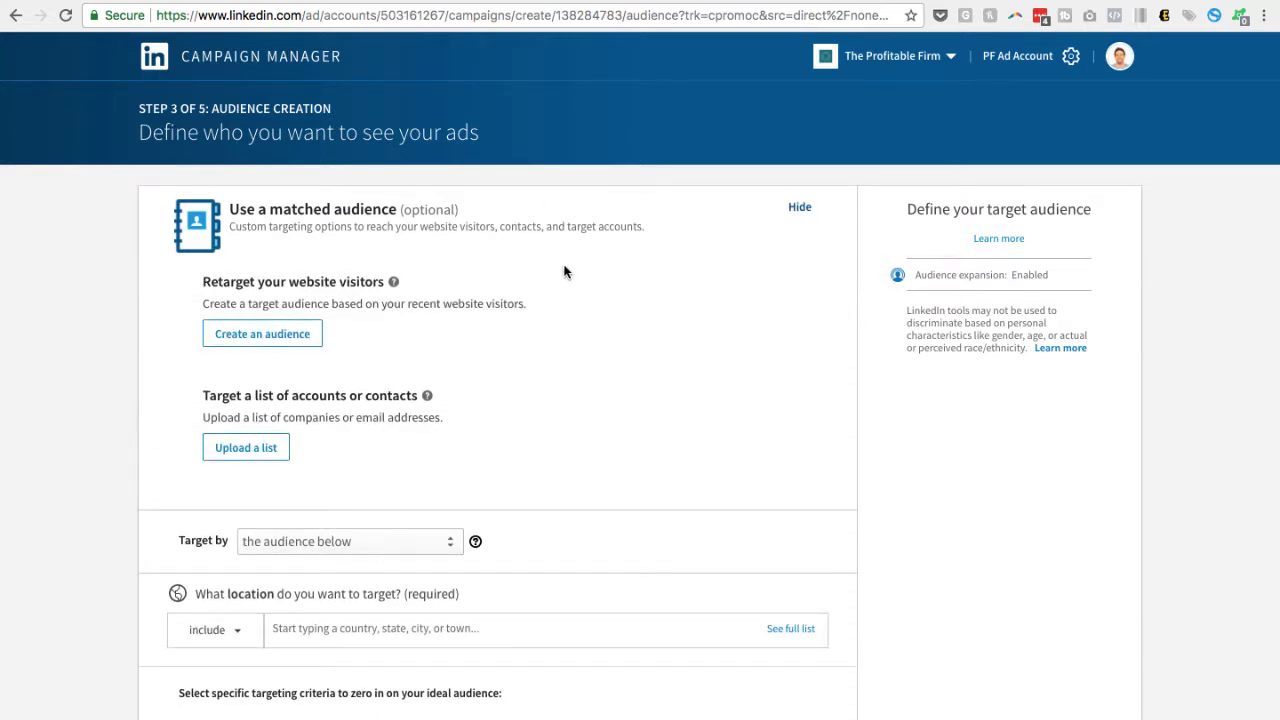
scroll(566, 268, "down", 1)
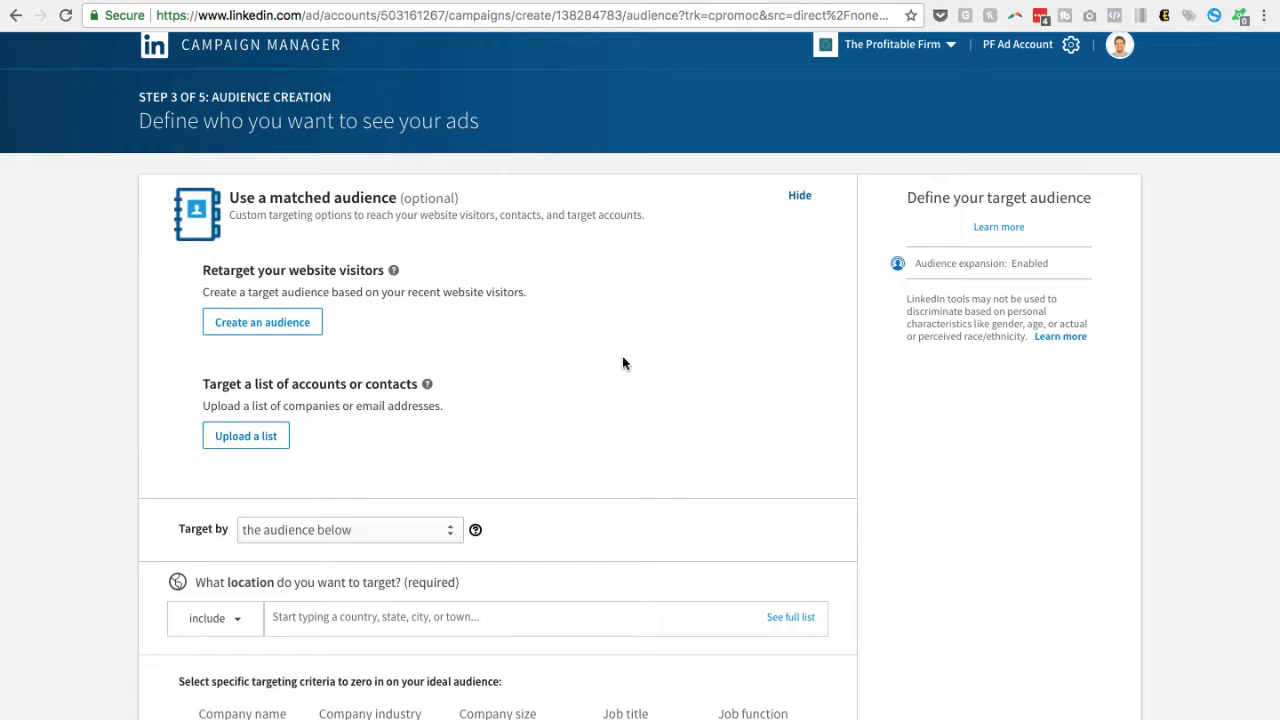
left_click(800, 197)
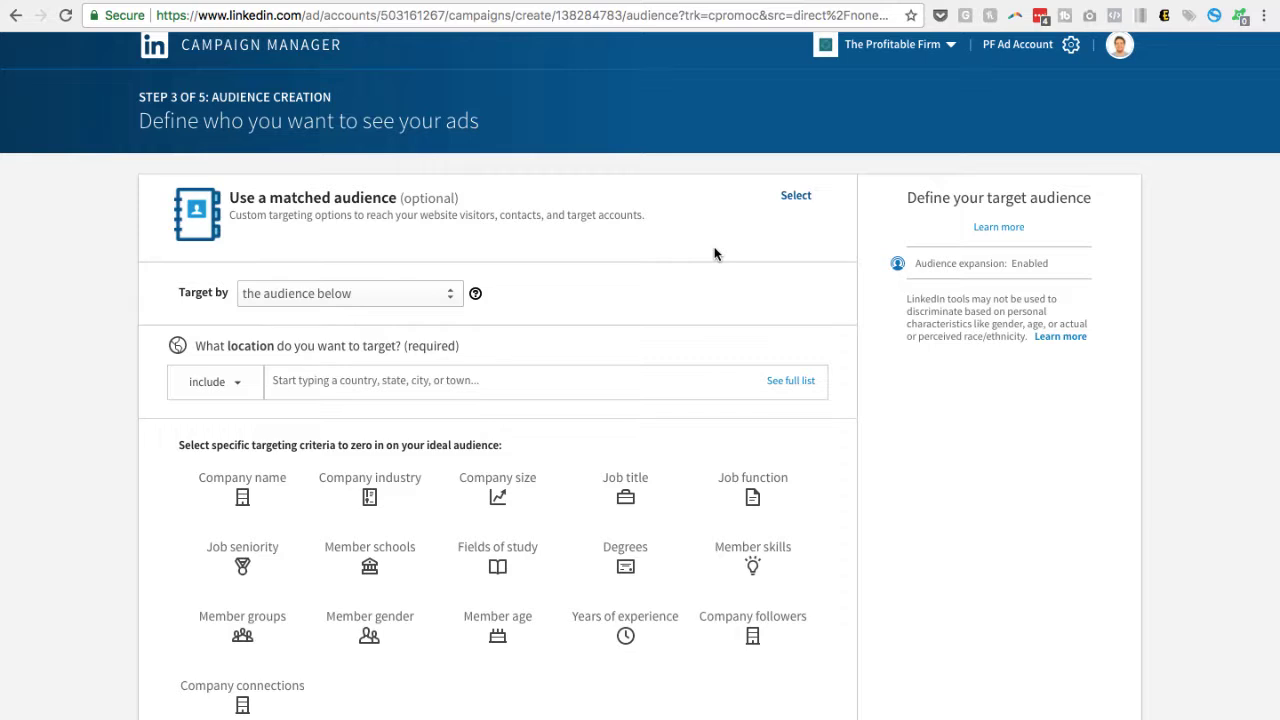
- Include United Kingdom as the target location for the campaign audience
scroll(613, 330, "down", 1)
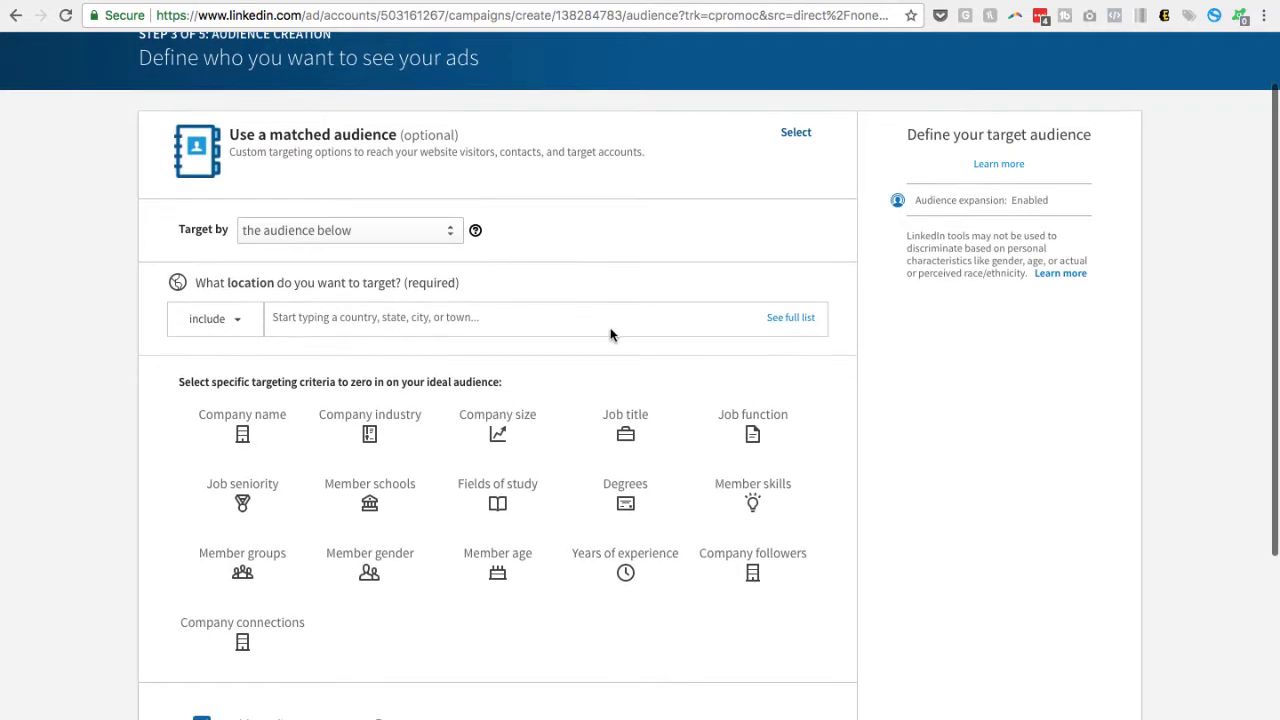
left_click(410, 322)
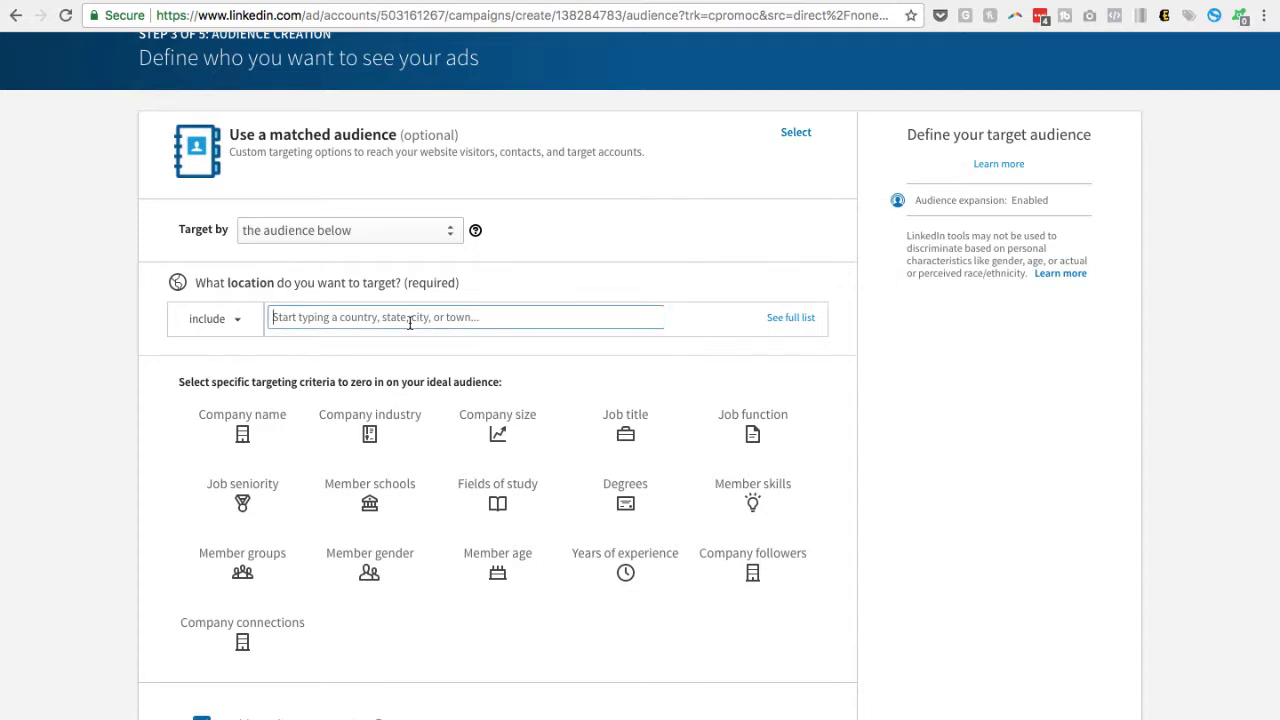
type("unit")
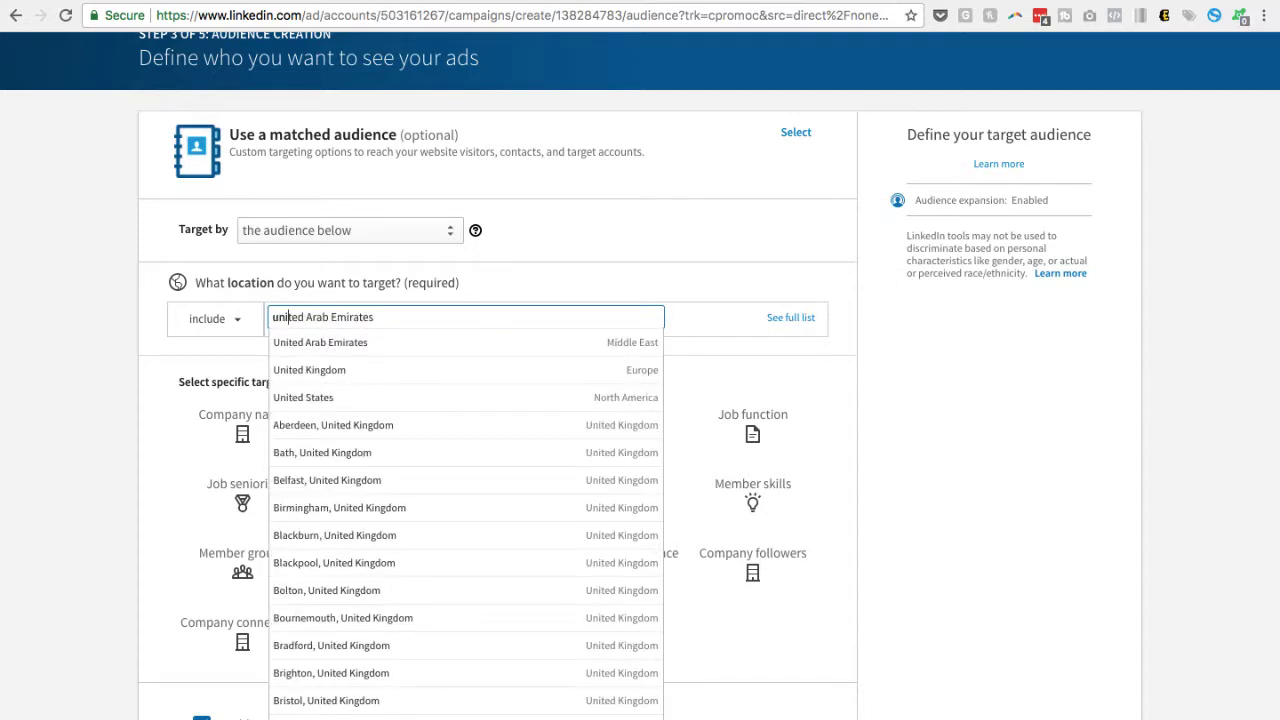
left_click(420, 372)
- Add company industry as a targeting criterion and expand the full list of industries
scroll(446, 396, "down", 2)
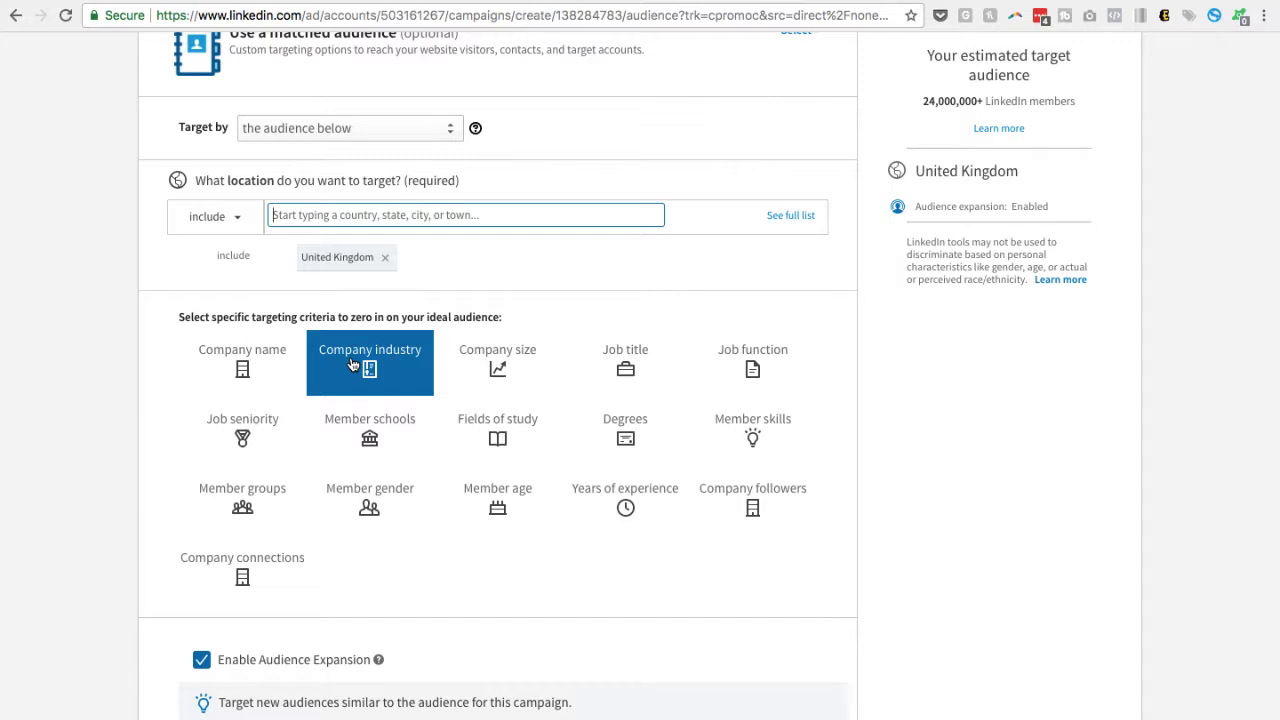
left_click(400, 372)
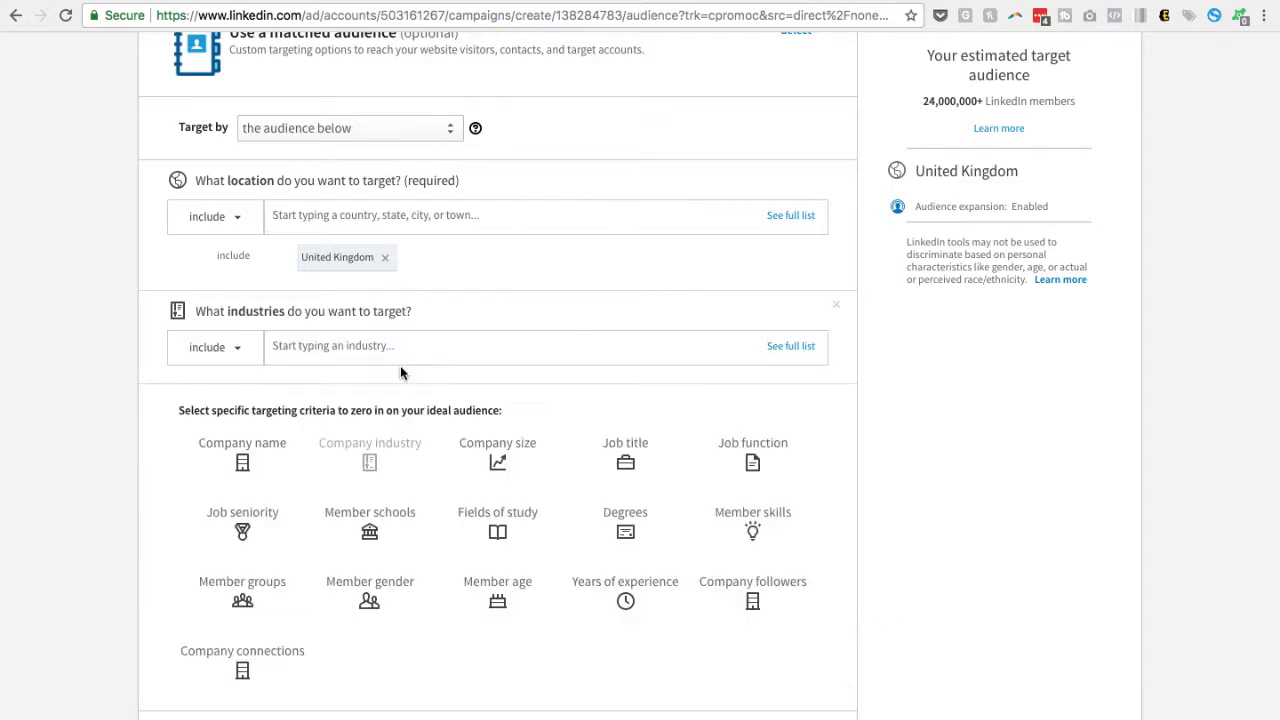
left_click(394, 352)
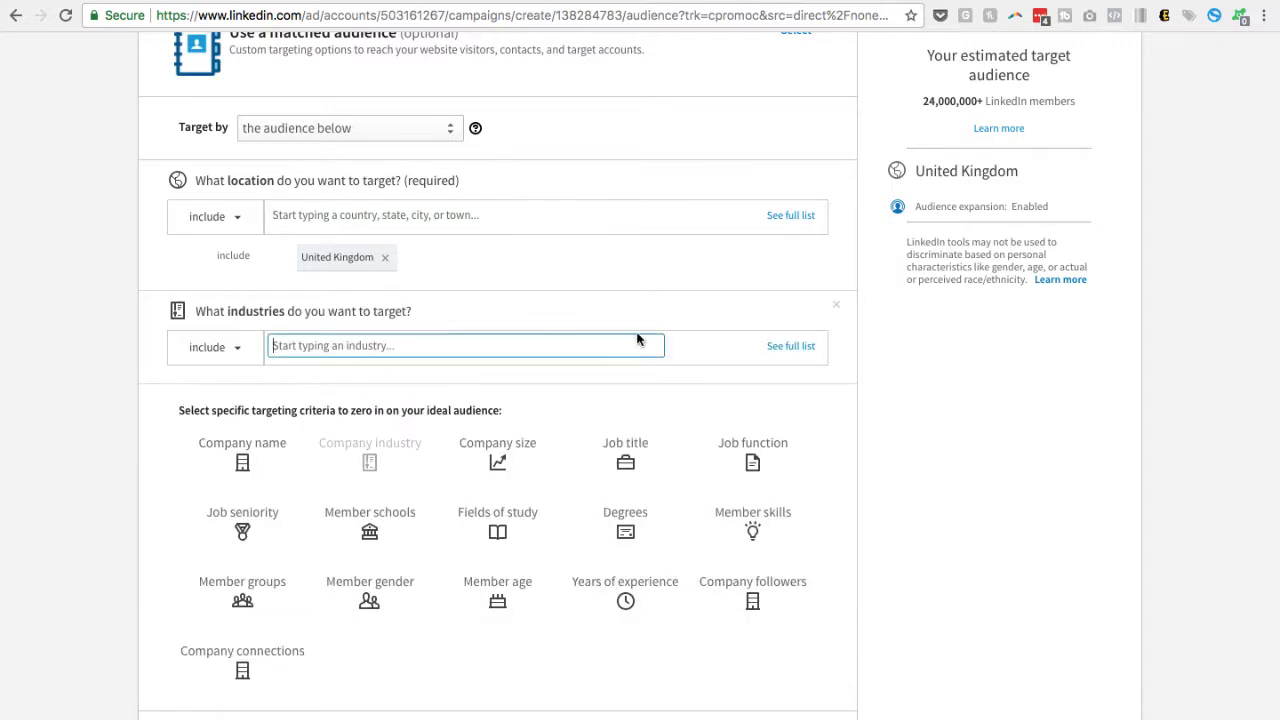
left_click(790, 347)
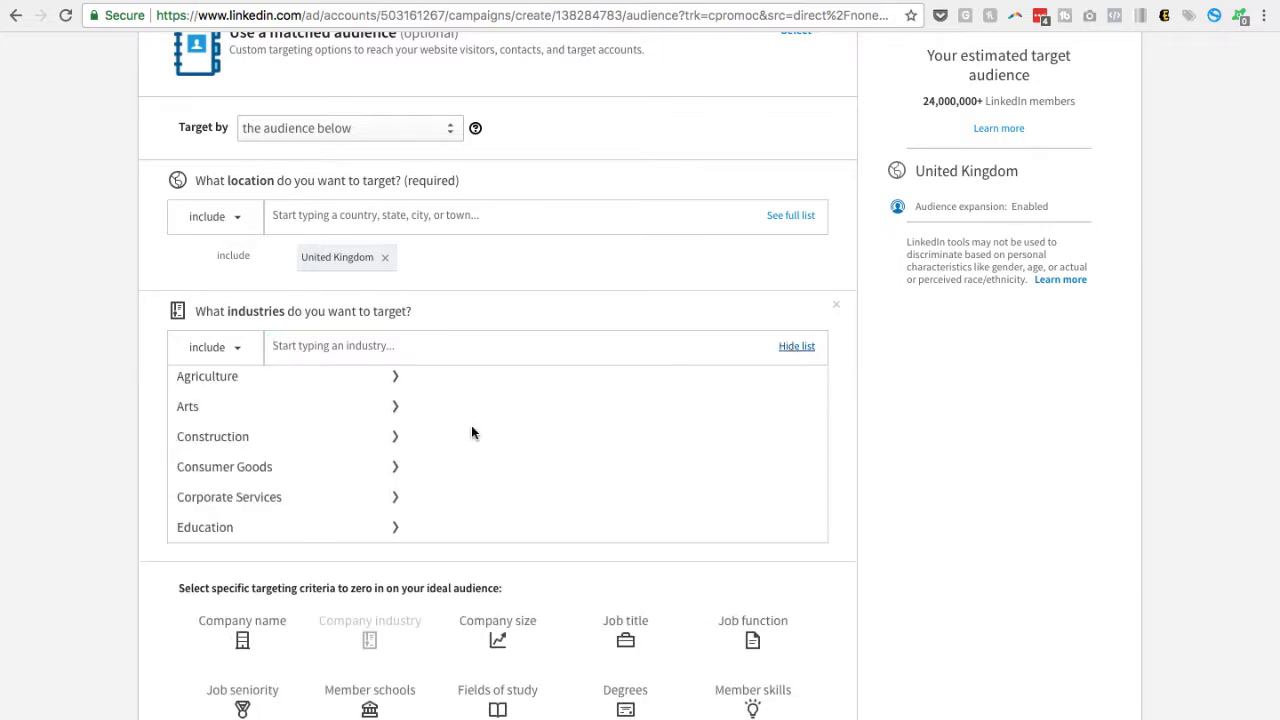
- Include the Information Services industry from the Media category
scroll(333, 476, "down", 6)
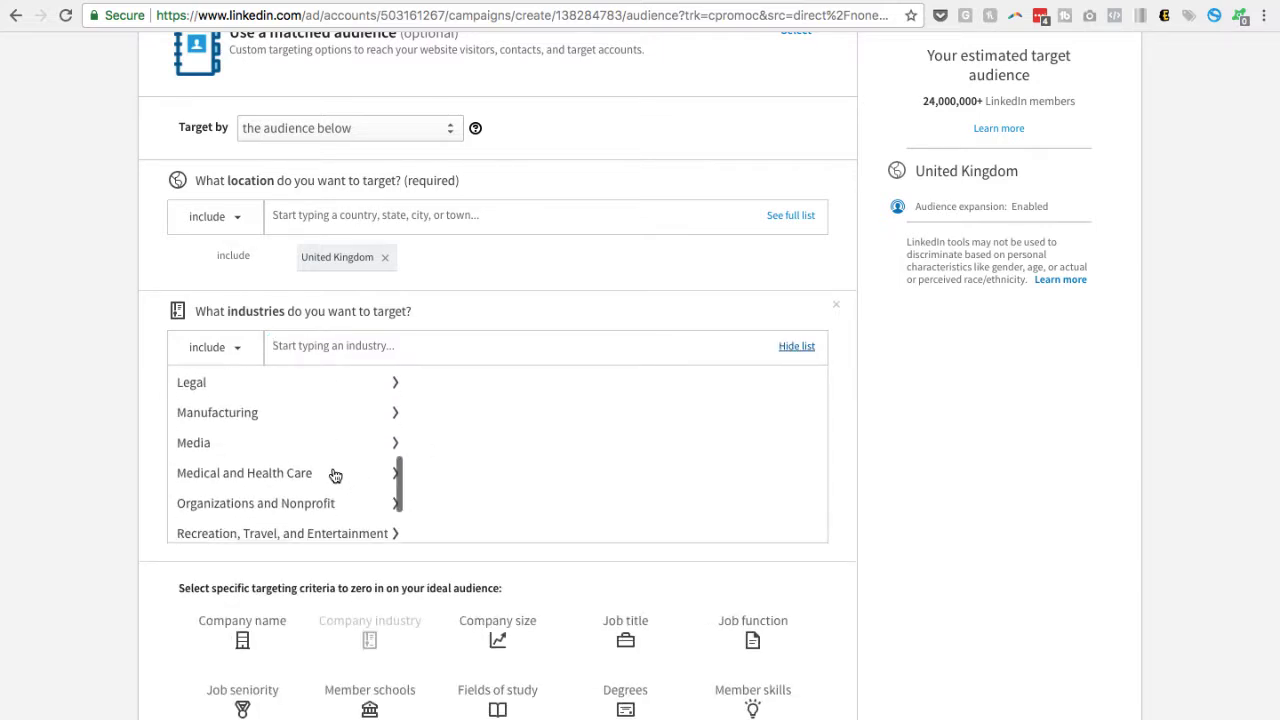
scroll(335, 476, "down", 5)
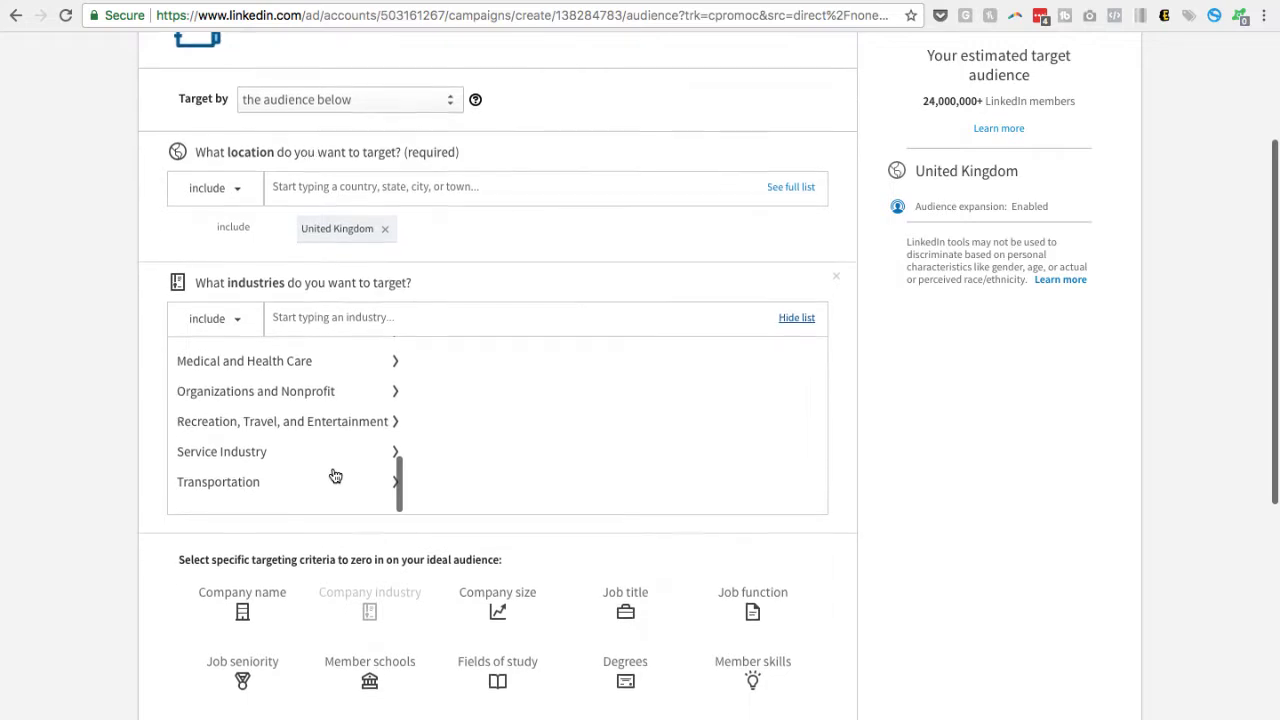
scroll(335, 476, "up", 5)
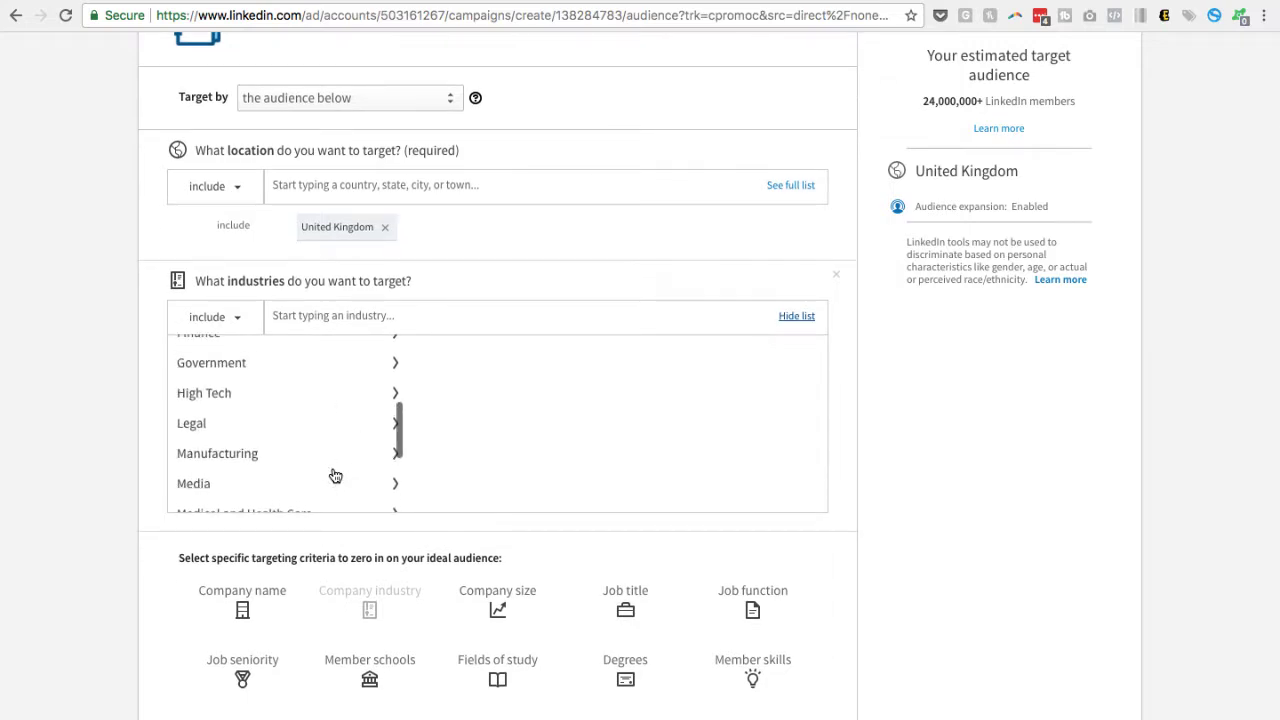
left_click(210, 484)
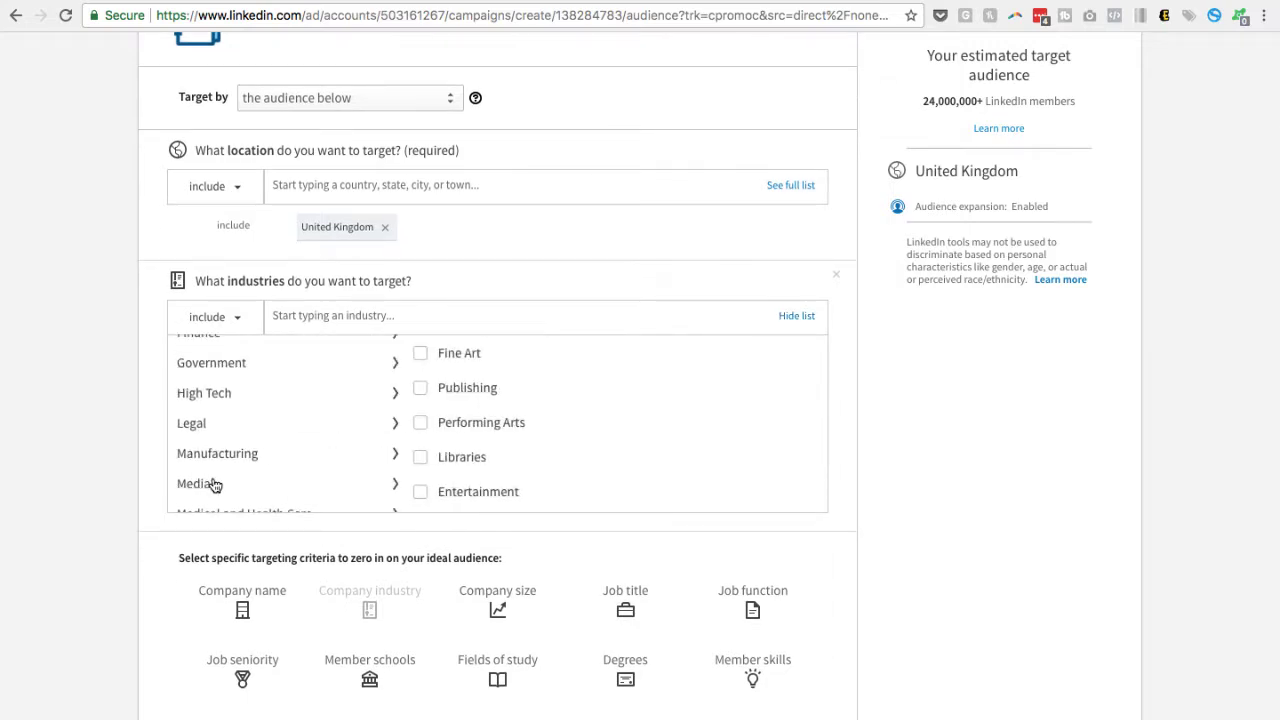
scroll(423, 377, "up", 3)
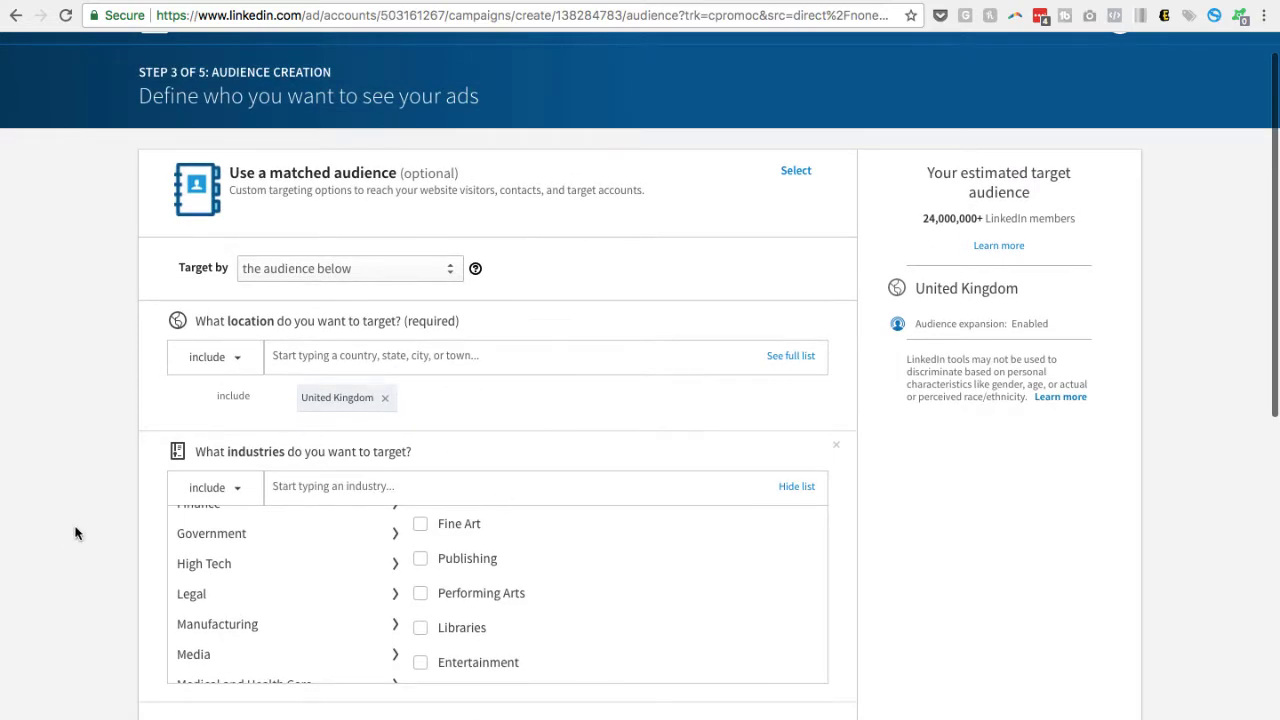
scroll(75, 533, "down", 2)
scroll(405, 425, "down", 4)
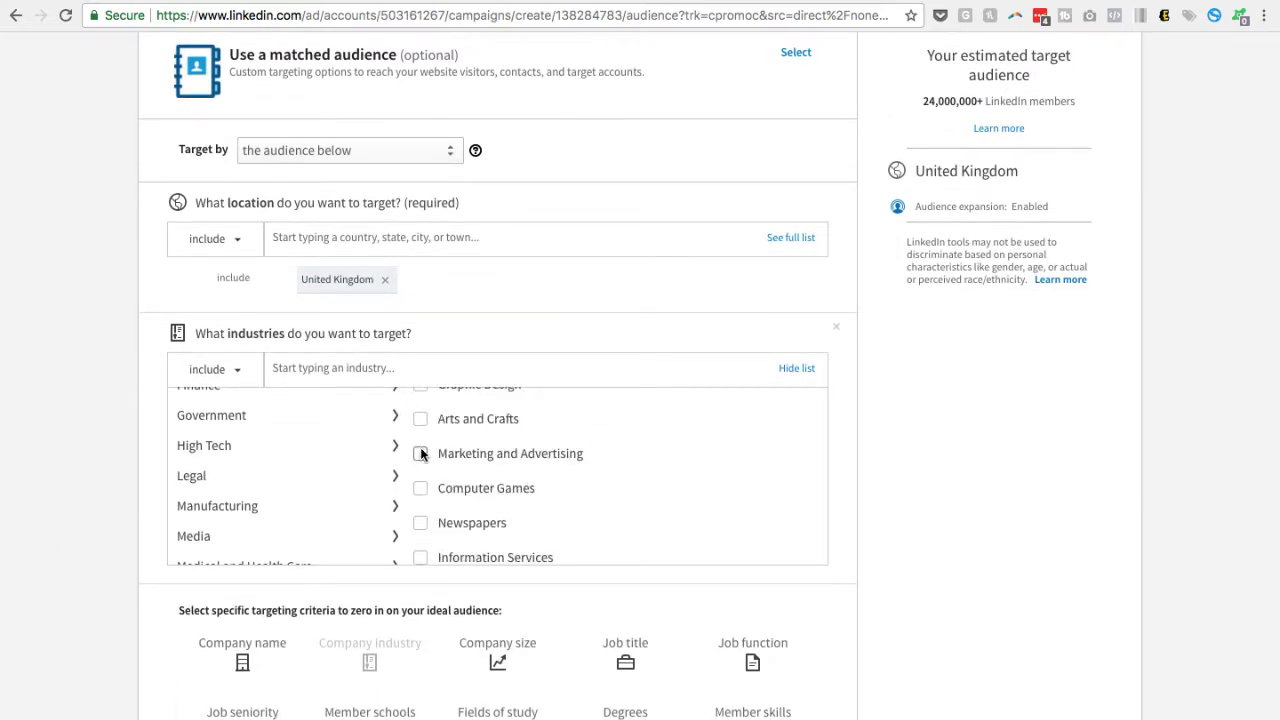
scroll(420, 453, "down", 1)
left_click(420, 497)
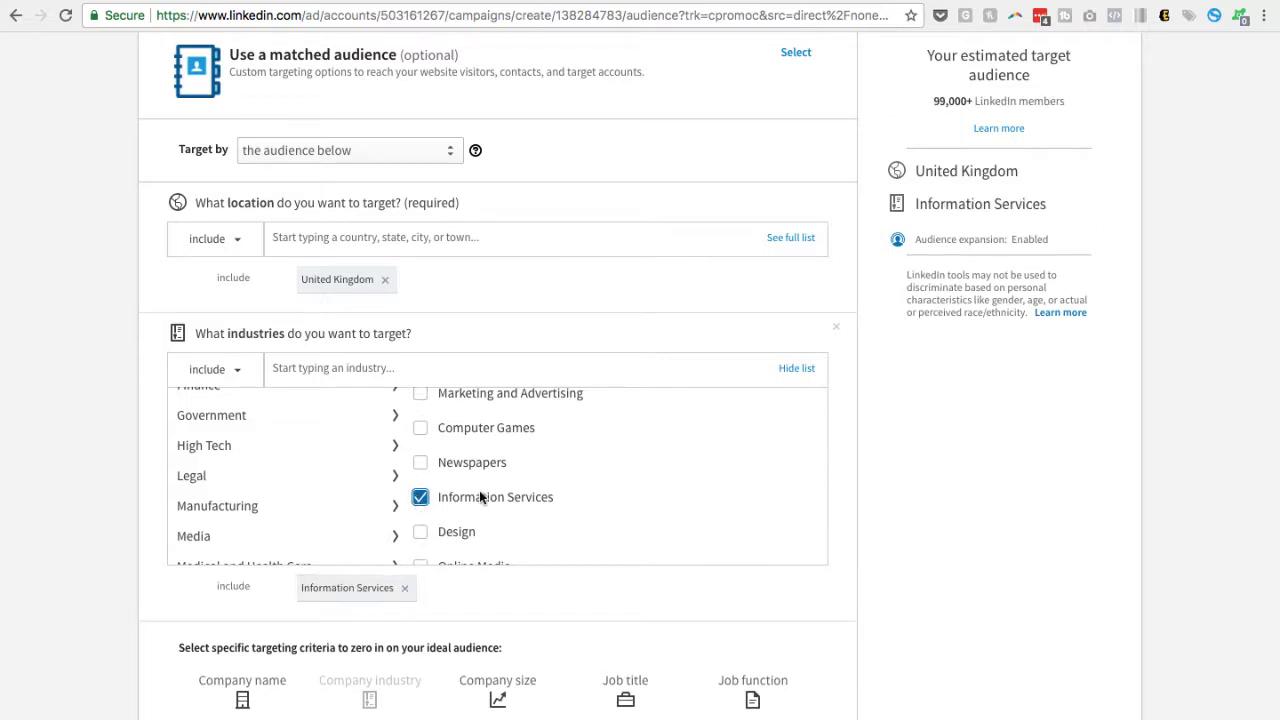
- Search the industries for "design" and include Design as another target industry
left_click(354, 370)
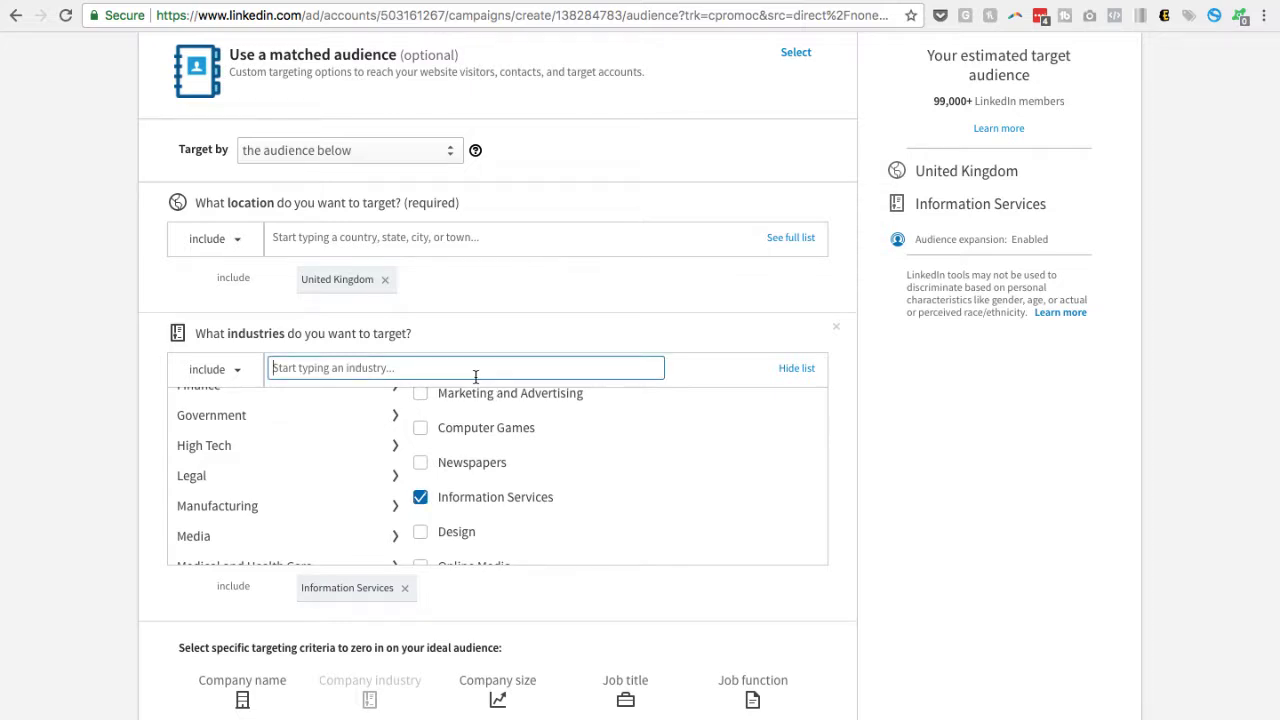
type("design")
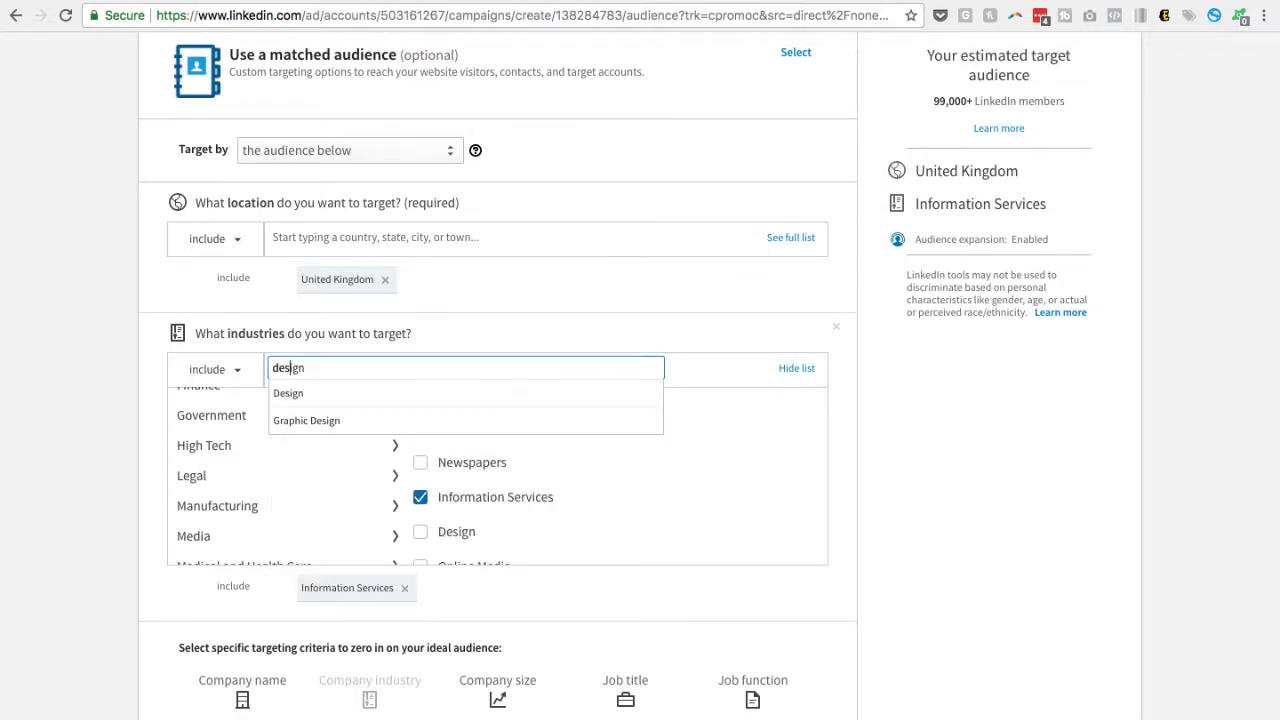
left_click(313, 395)
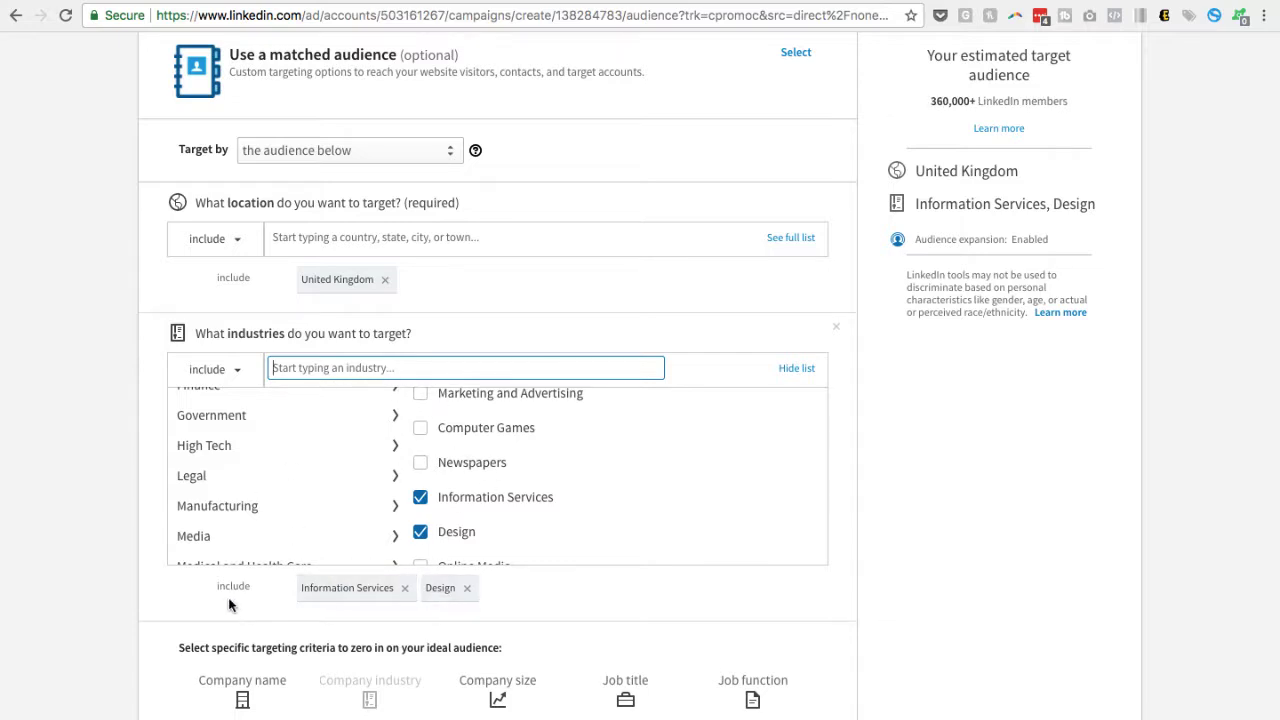
left_click(721, 611)
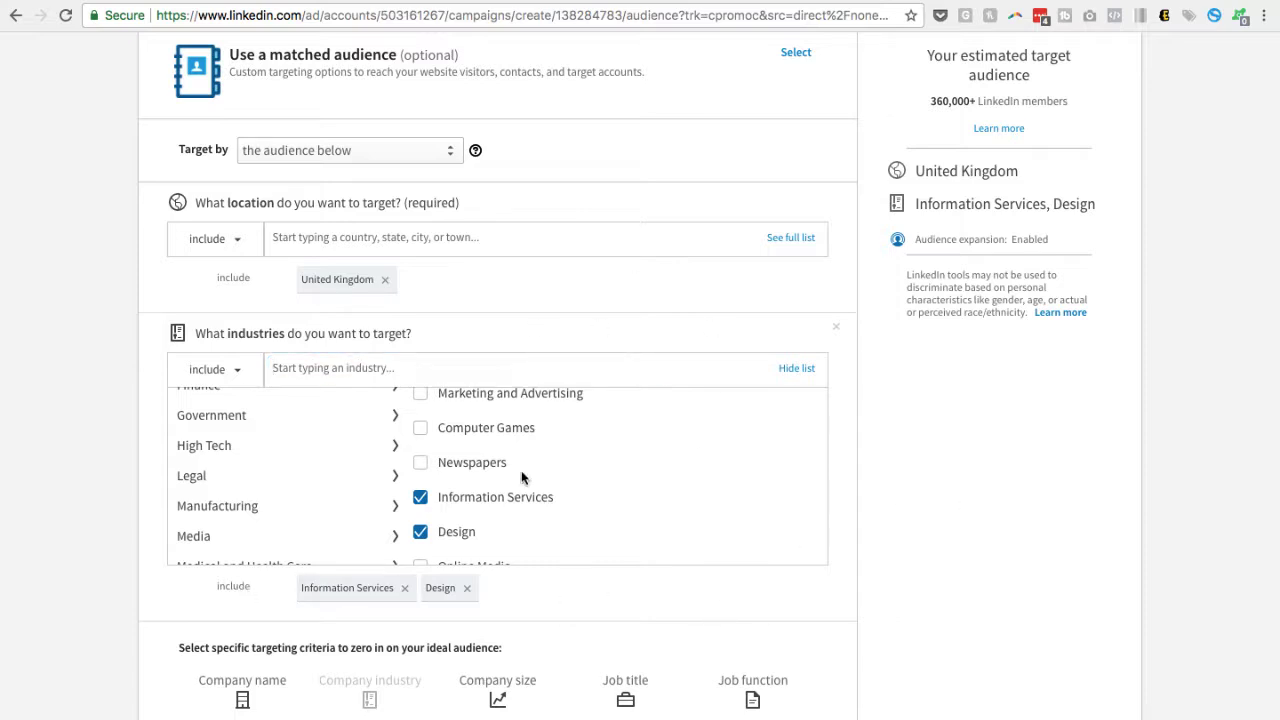
- Add job title as a targeting criterion and include Managing Director
scroll(694, 457, "down", 4)
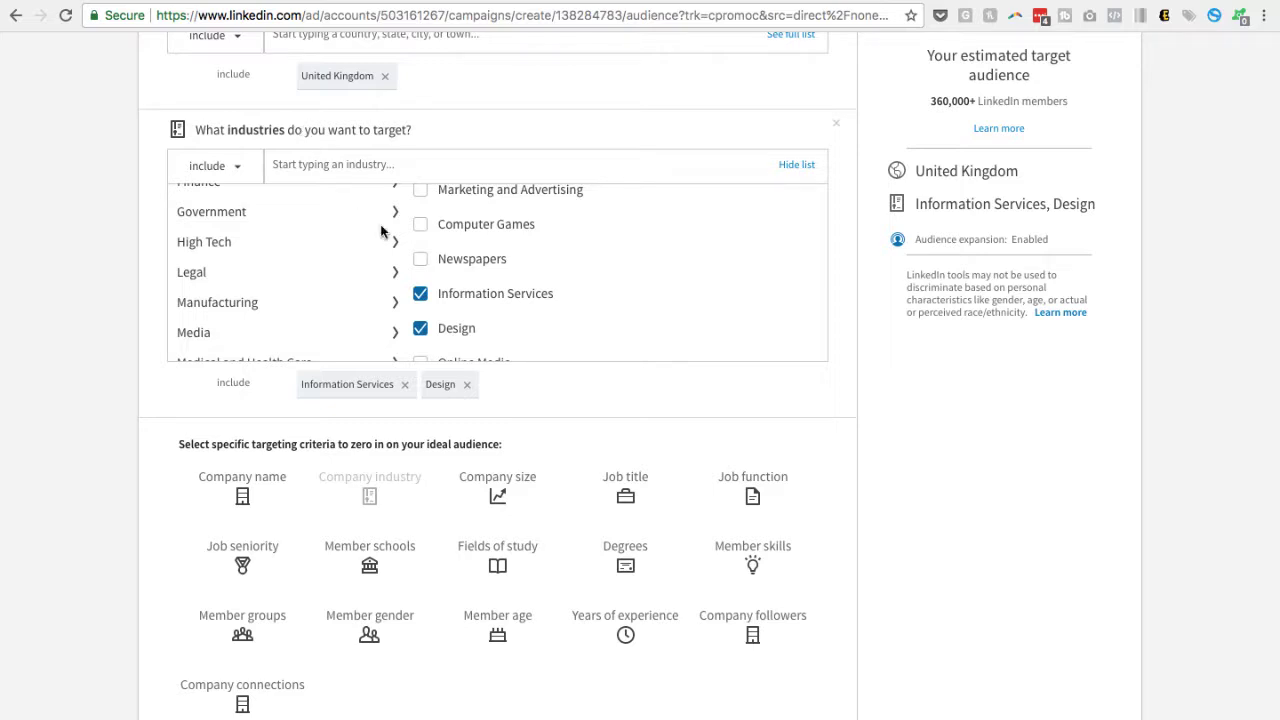
left_click(628, 498)
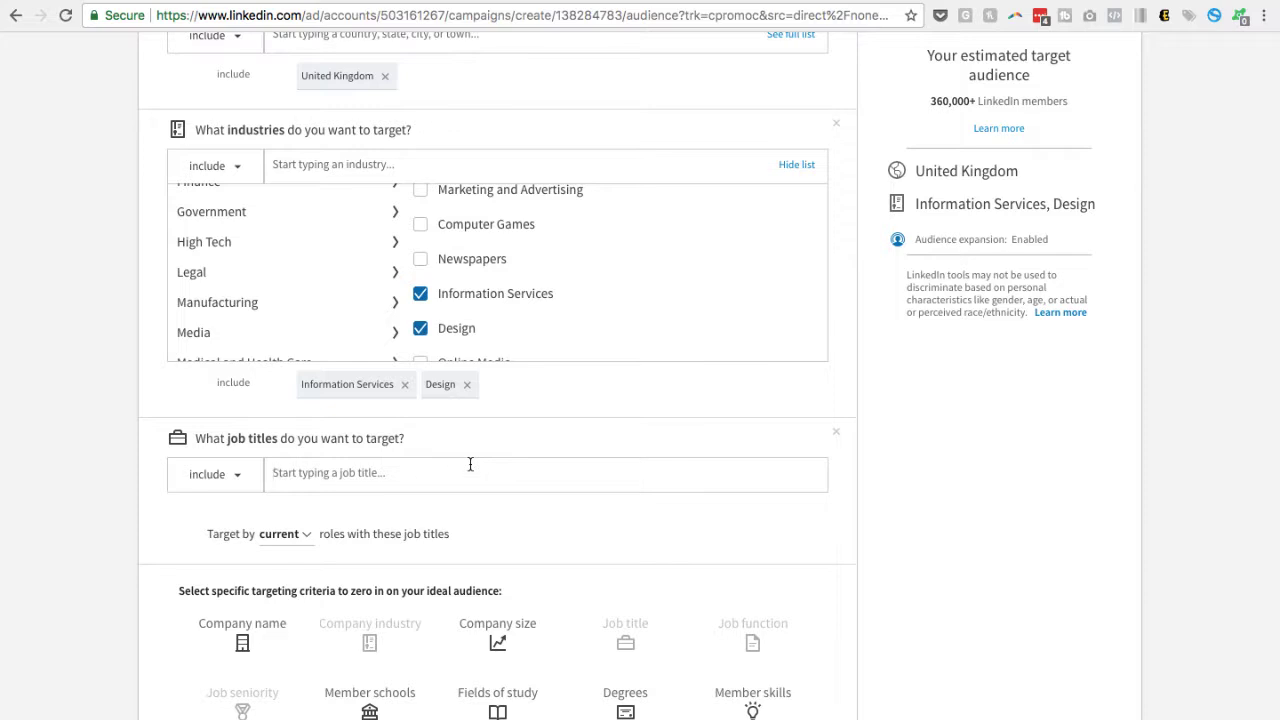
type("direc")
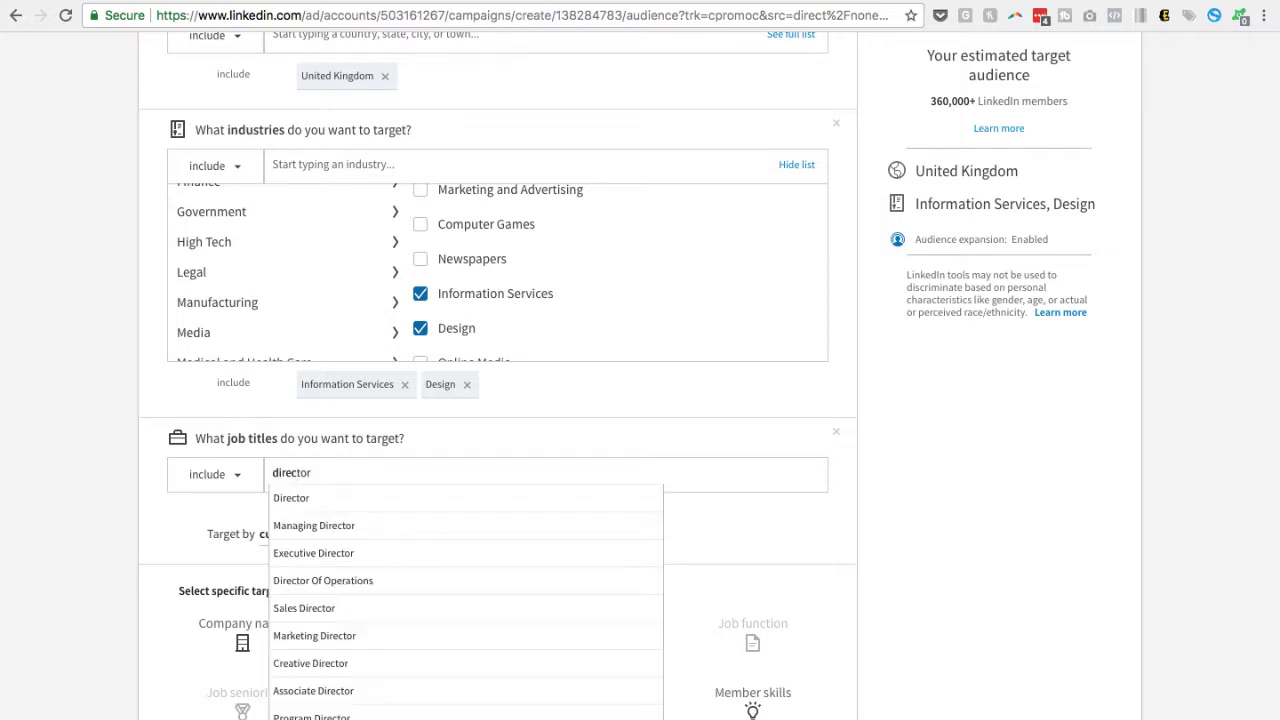
type("tor")
left_click(349, 524)
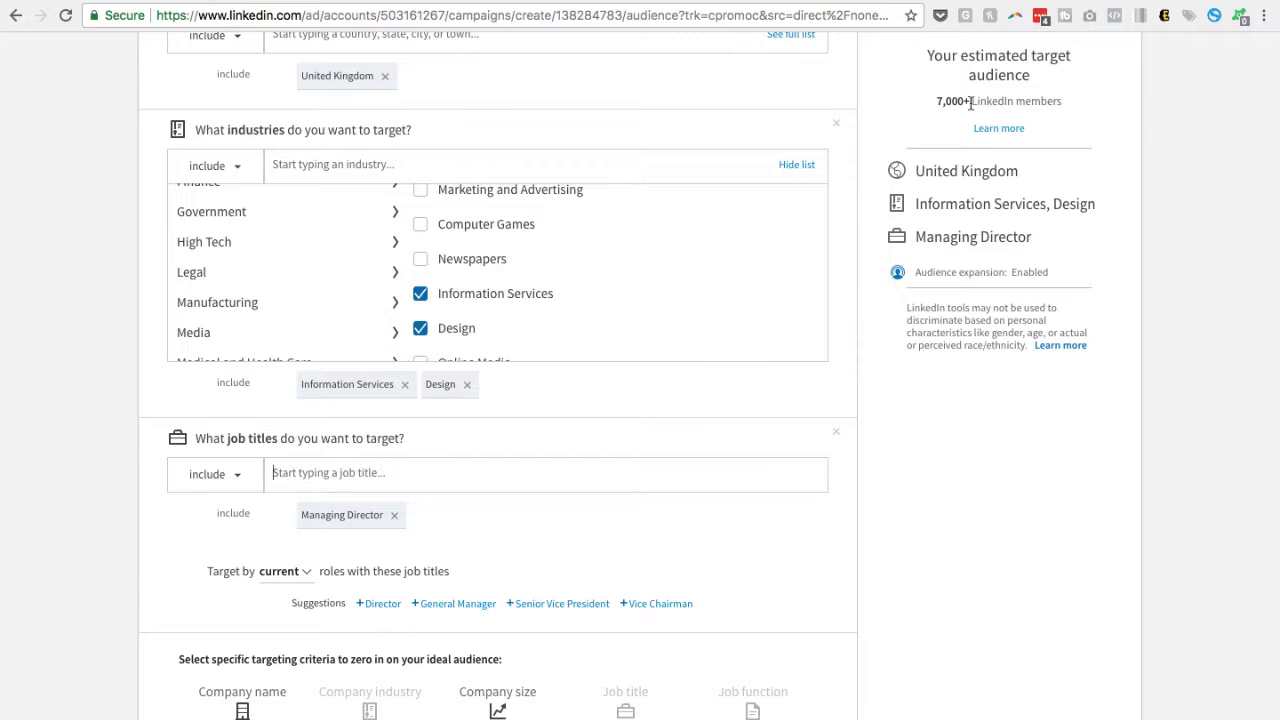
- Try company size targeting with 1-10 and 11-50 employees, and clear both sizes again
scroll(658, 634, "down", 1)
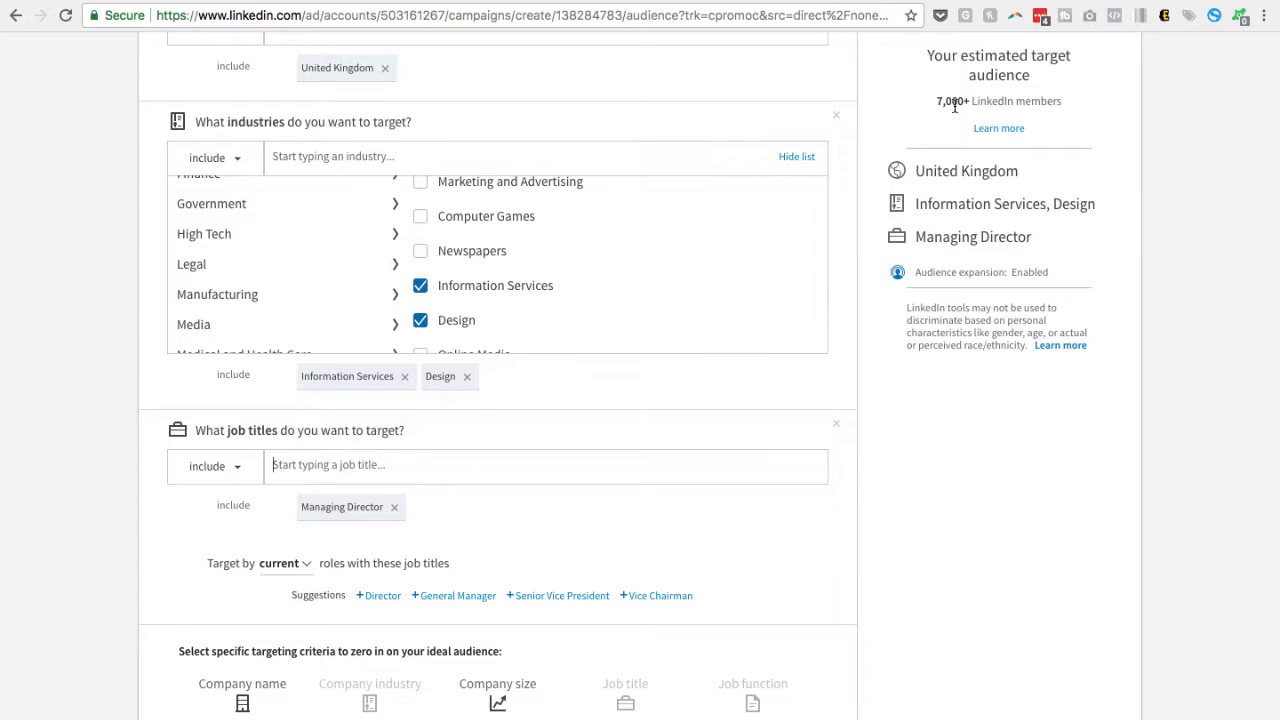
scroll(916, 255, "down", 3)
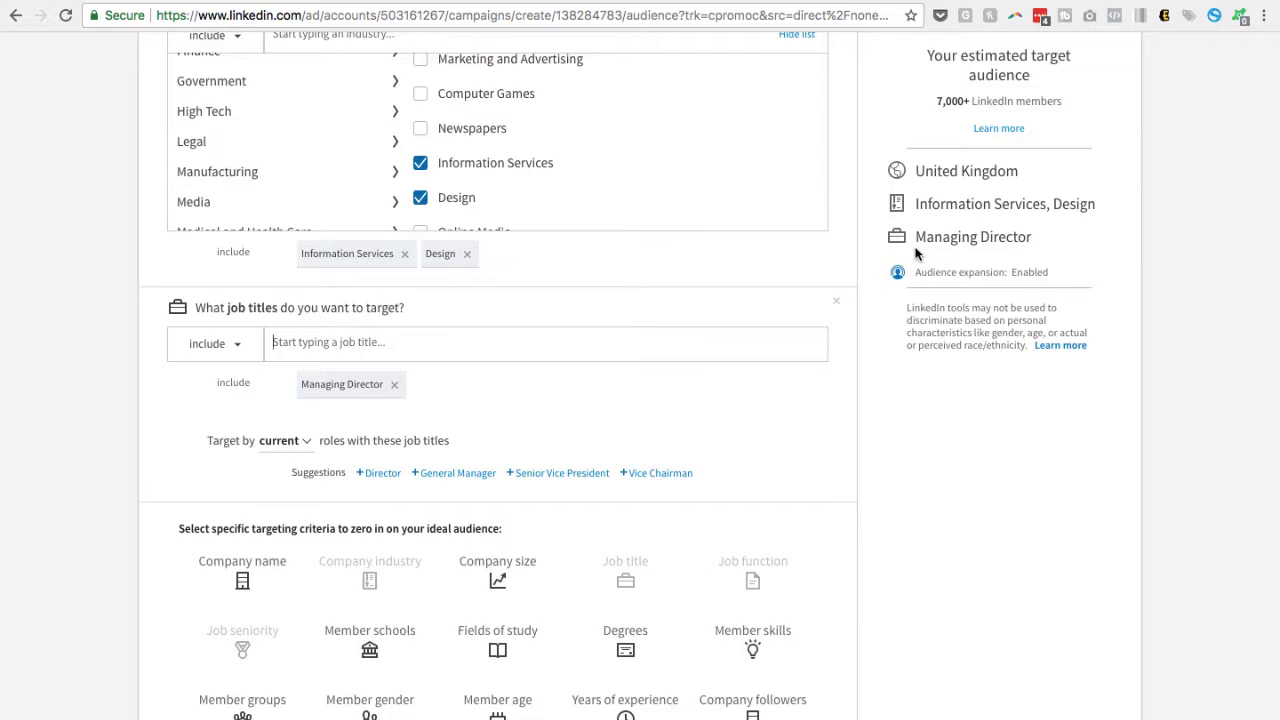
scroll(909, 290, "down", 3)
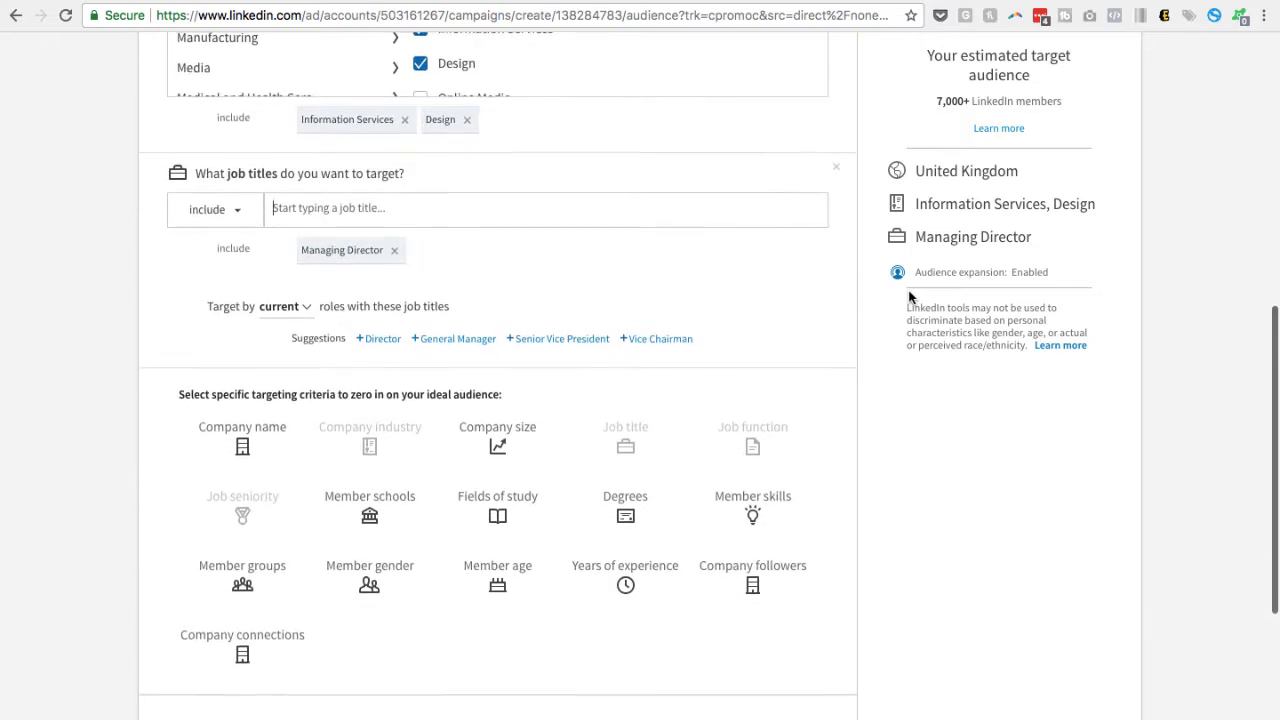
left_click(512, 445)
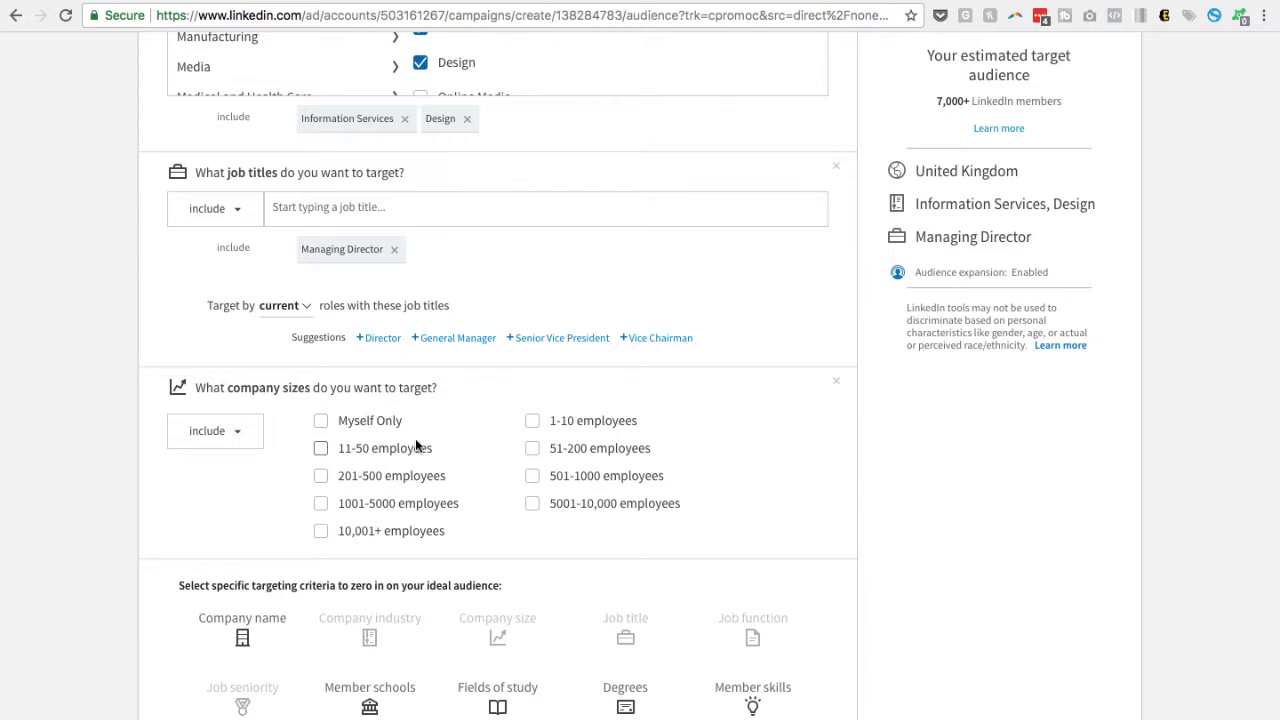
left_click(531, 421)
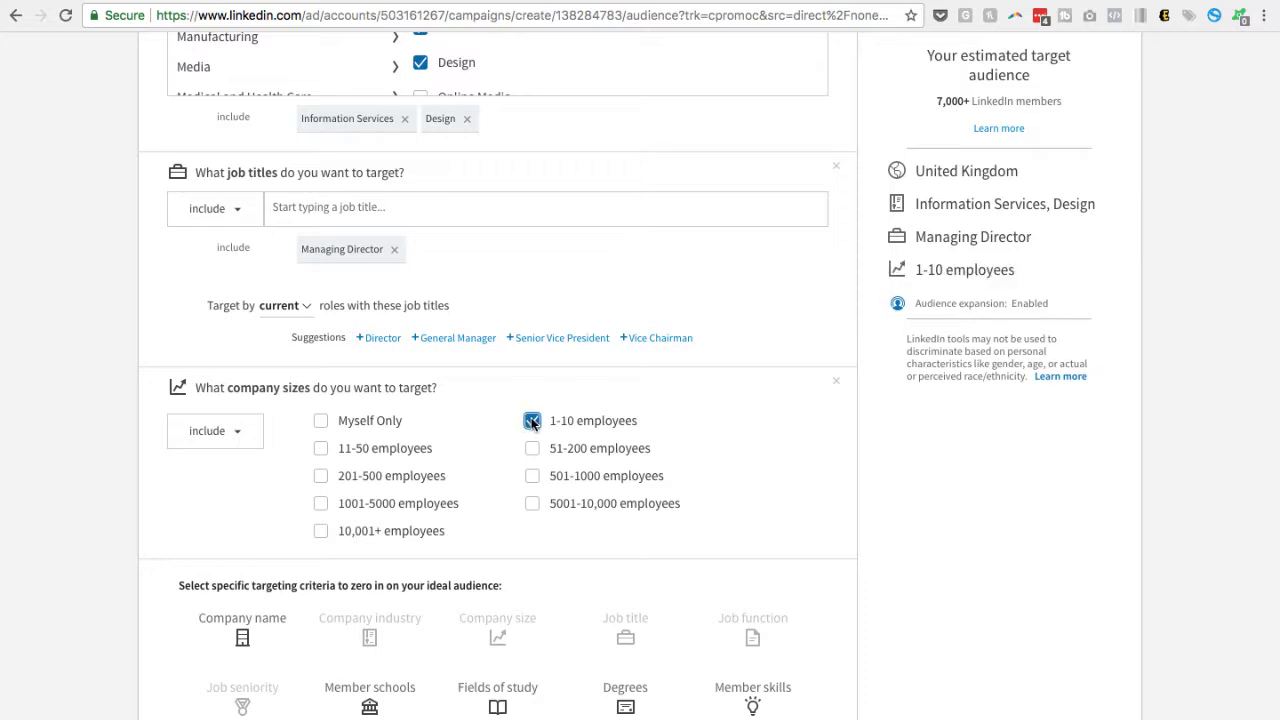
left_click(320, 448)
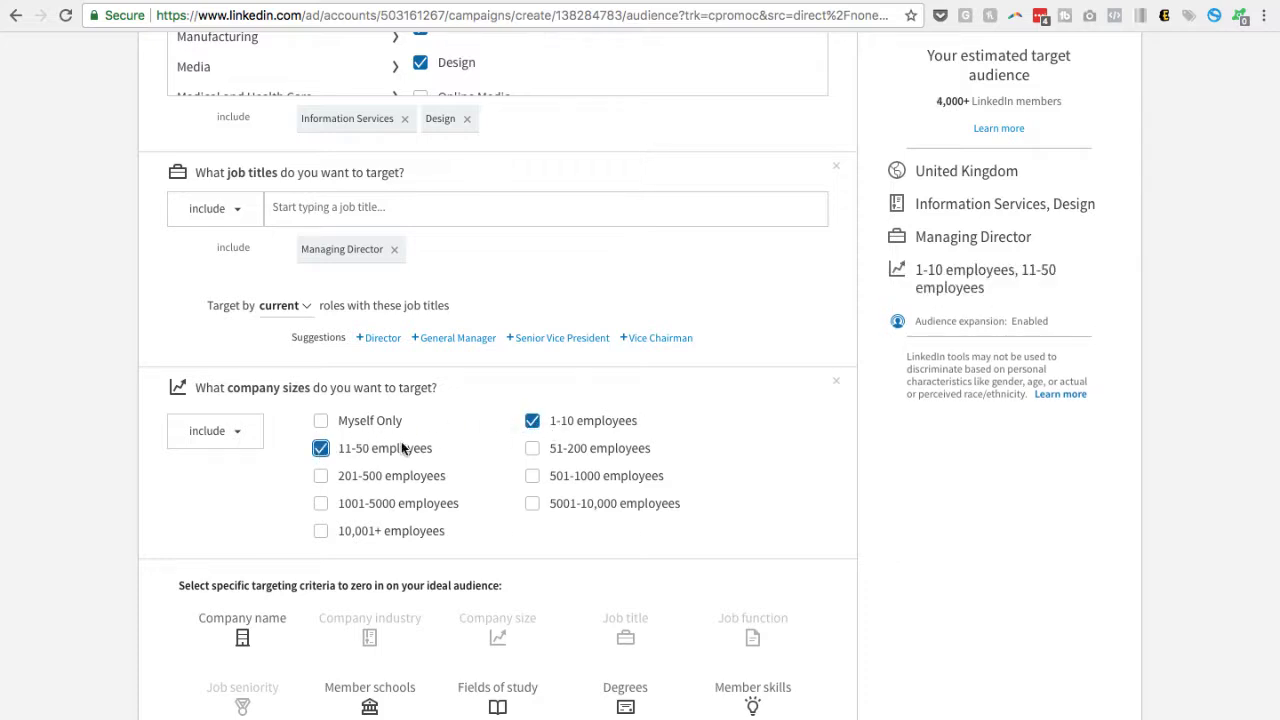
left_click(320, 448)
left_click(532, 421)
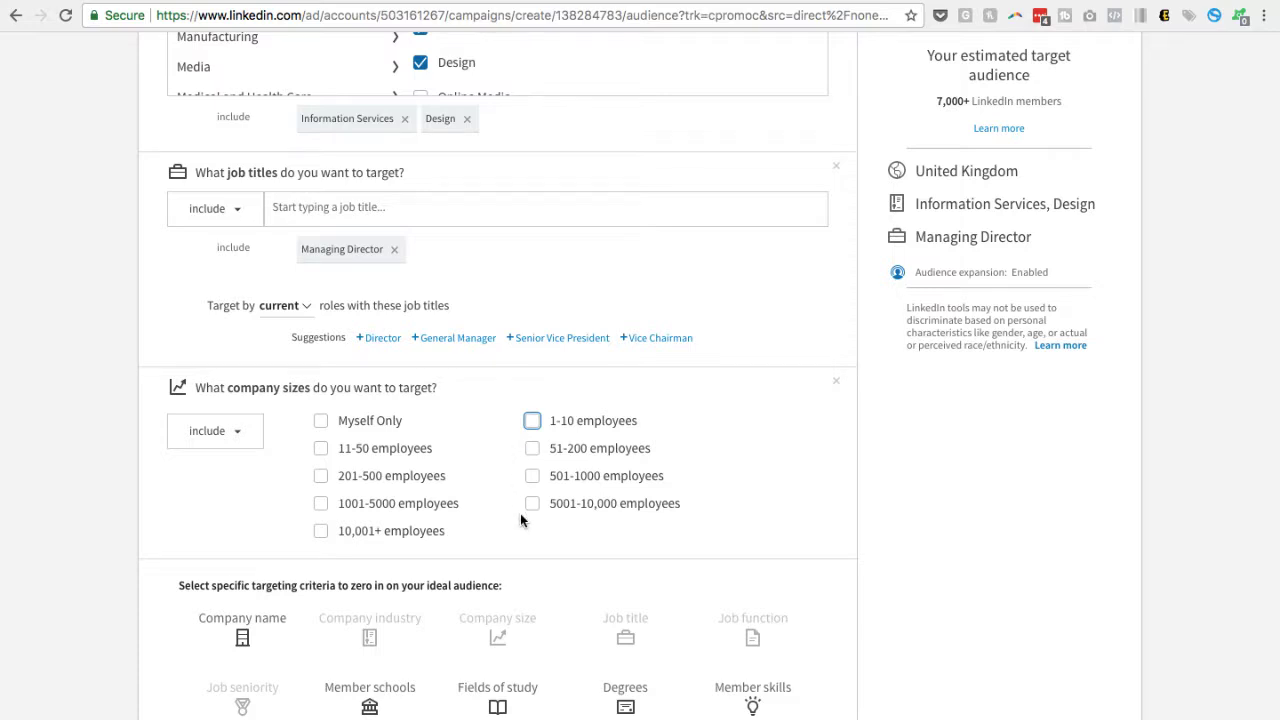
- Disable Audience Expansion for the campaign
scroll(520, 513, "down", 5)
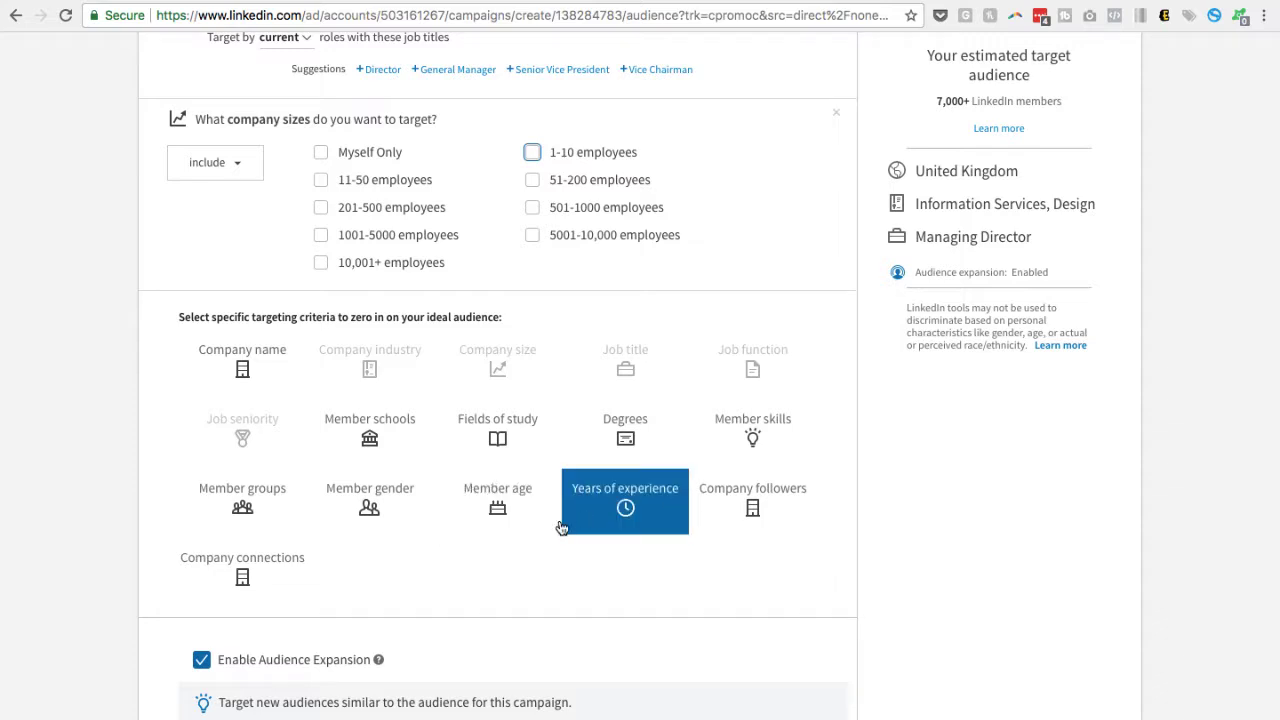
scroll(486, 564, "down", 1)
scroll(486, 562, "down", 3)
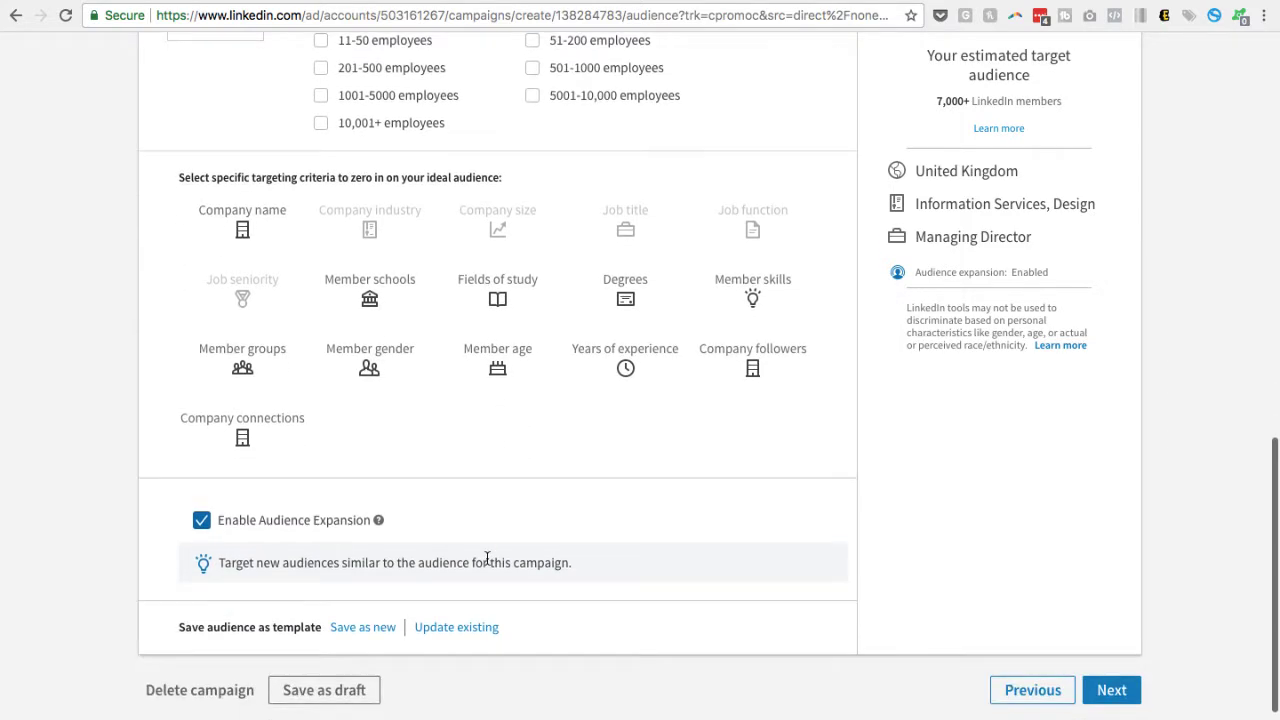
left_click(203, 522)
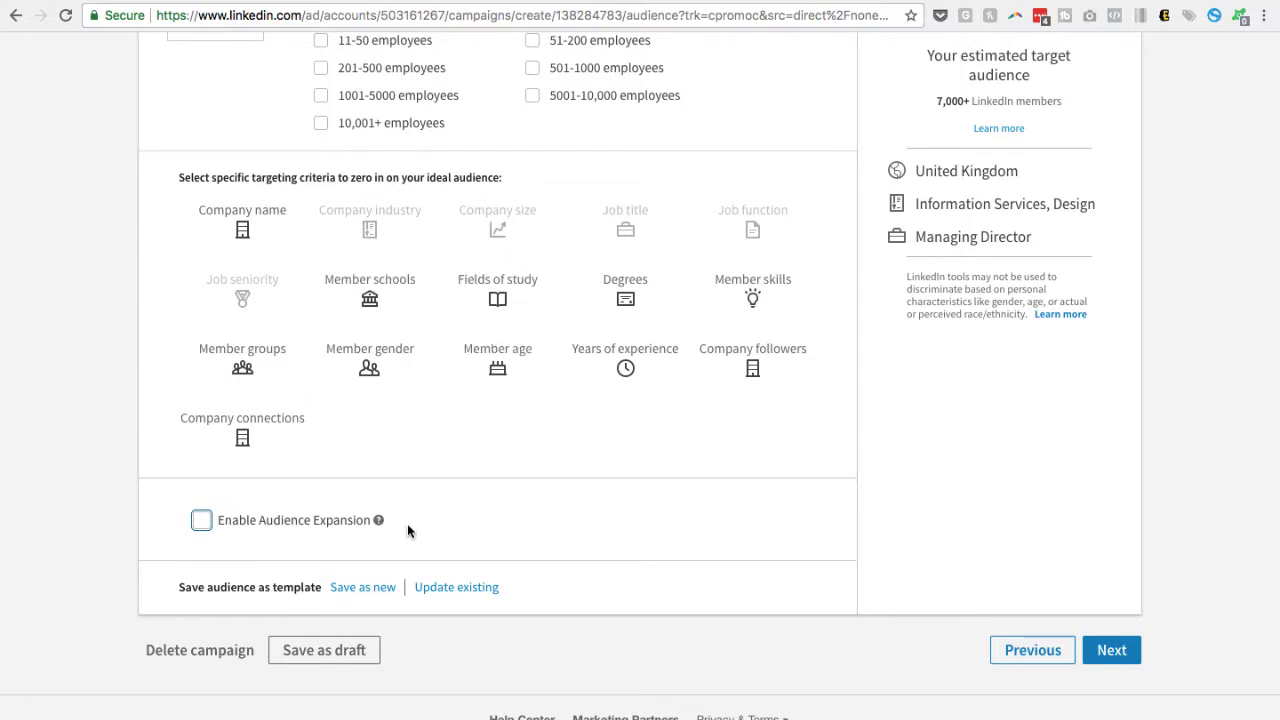
- Open the form for saving the audience as a new template, dismiss it unsaved, and continue to the budget and schedule settings
left_click(368, 590)
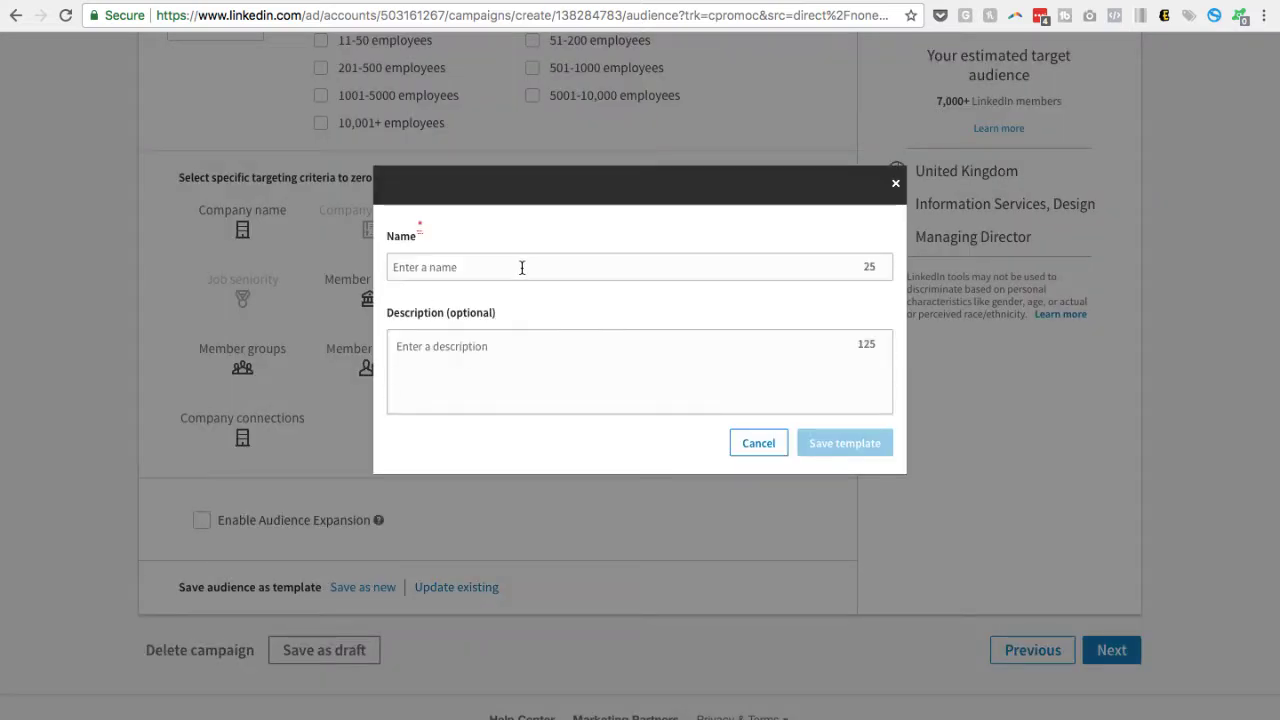
left_click(895, 183)
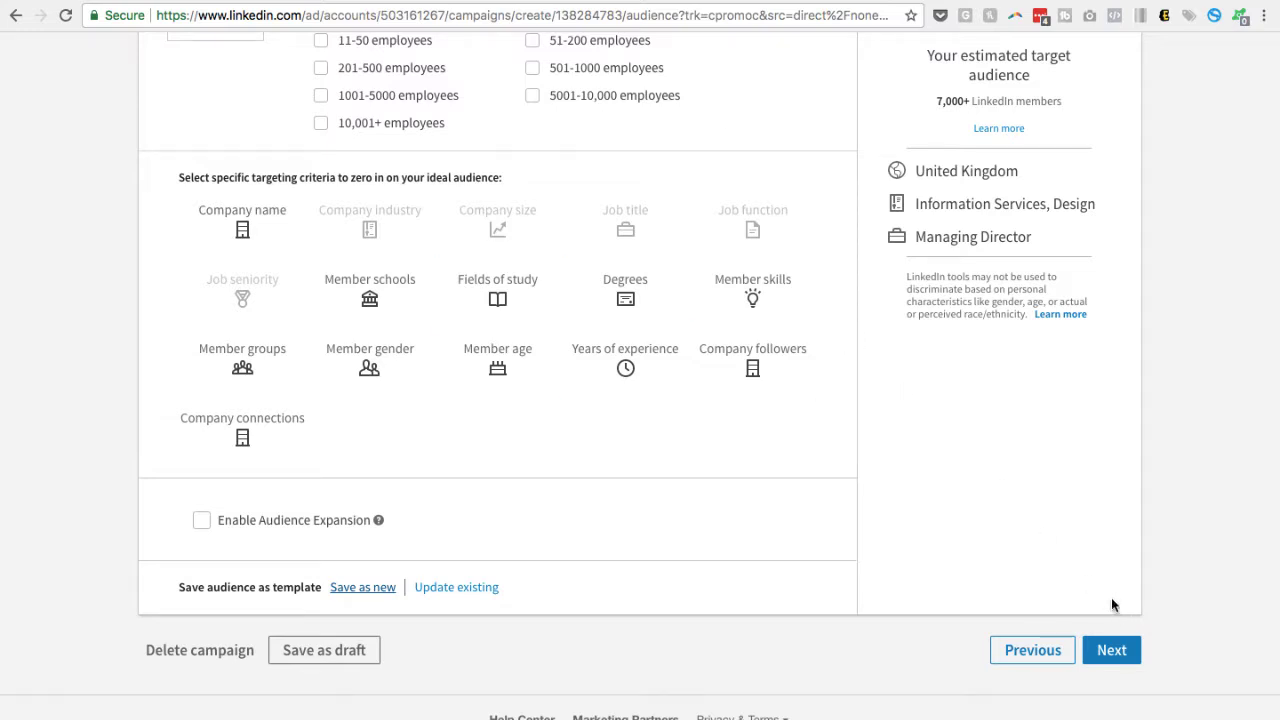
left_click(1110, 650)
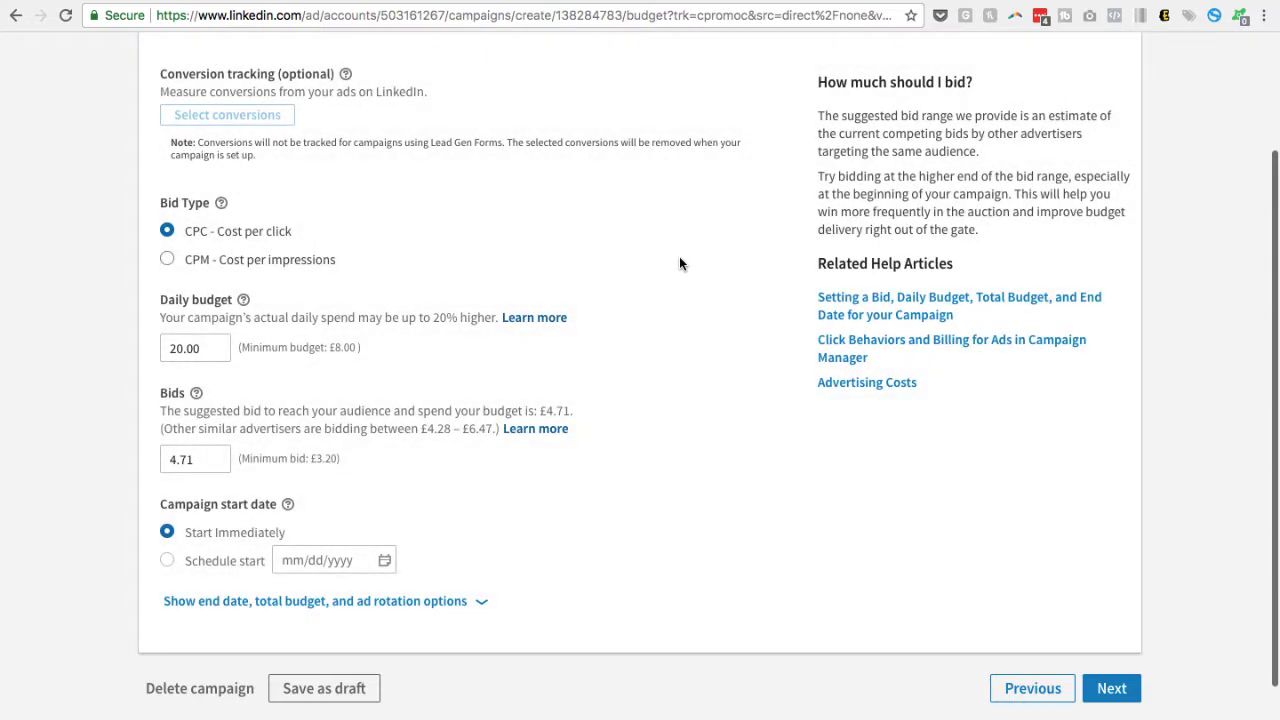
- Review the bid type, daily budget and bid settings, and schedule the campaign to start on 2/28/2018
scroll(679, 263, "up", 2)
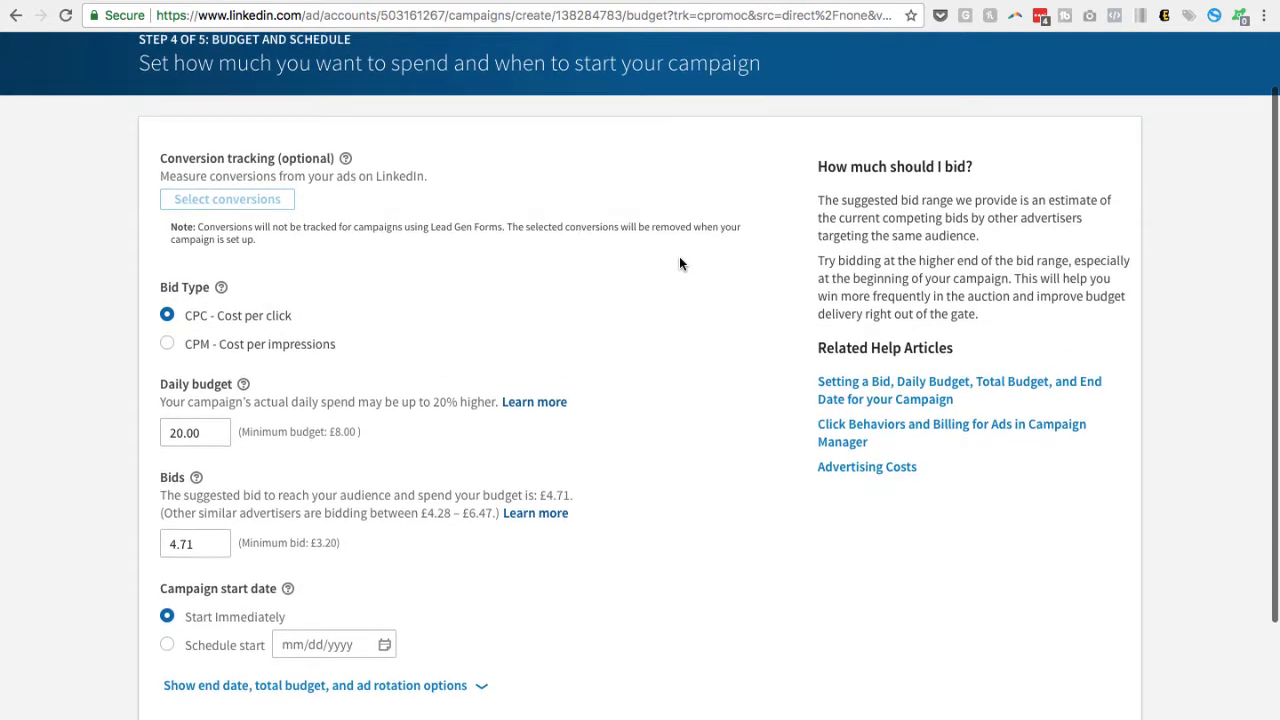
scroll(679, 263, "down", 1)
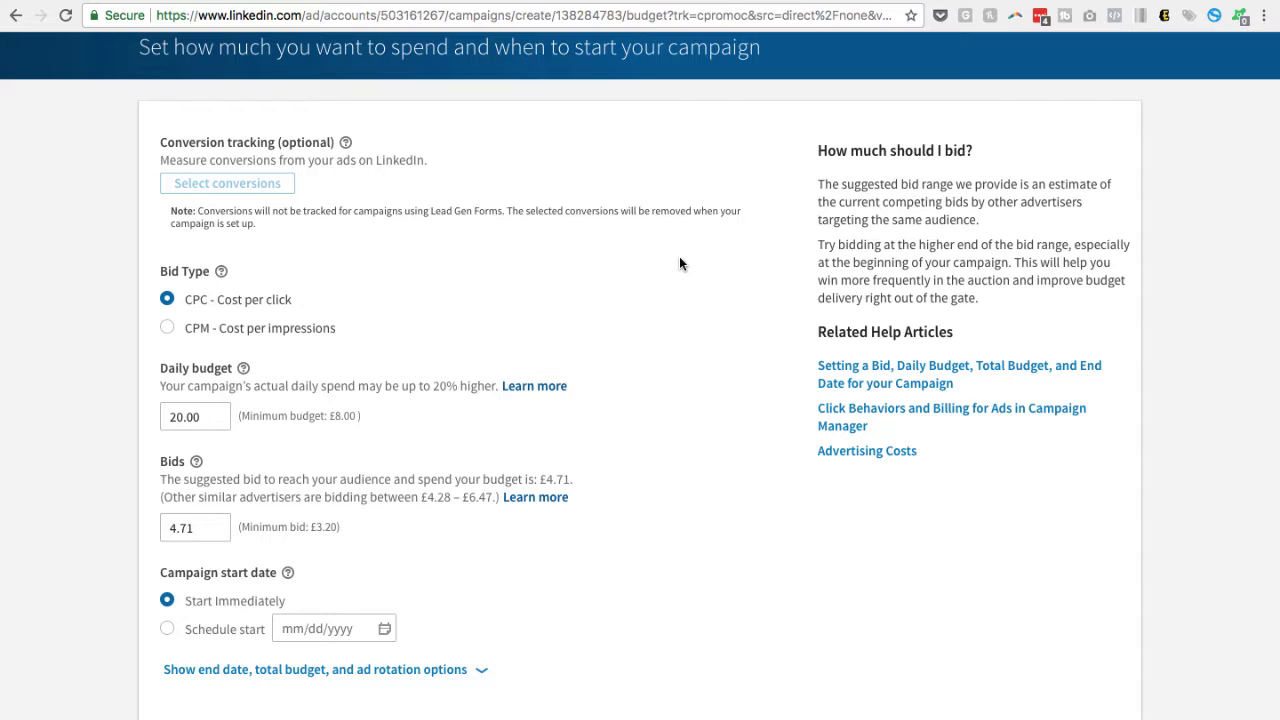
scroll(680, 263, "down", 1)
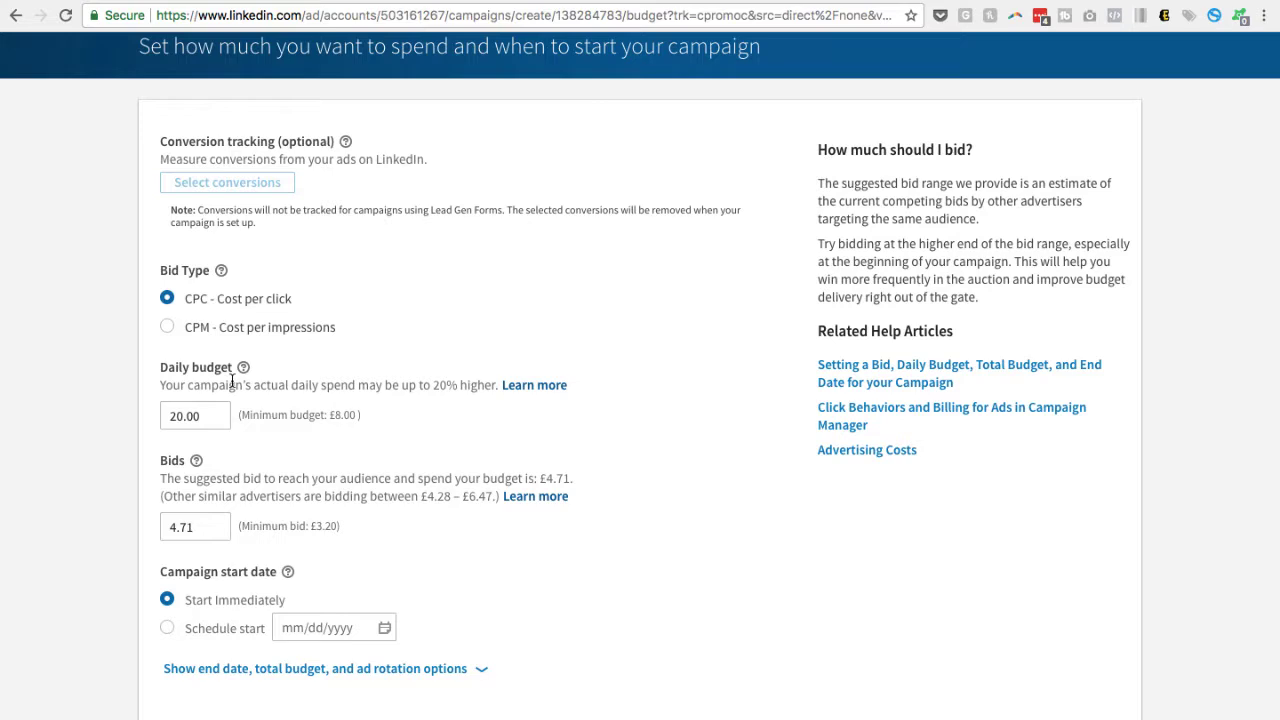
left_click(185, 414)
left_click(196, 528)
left_click(290, 628)
scroll(368, 621, "down", 2)
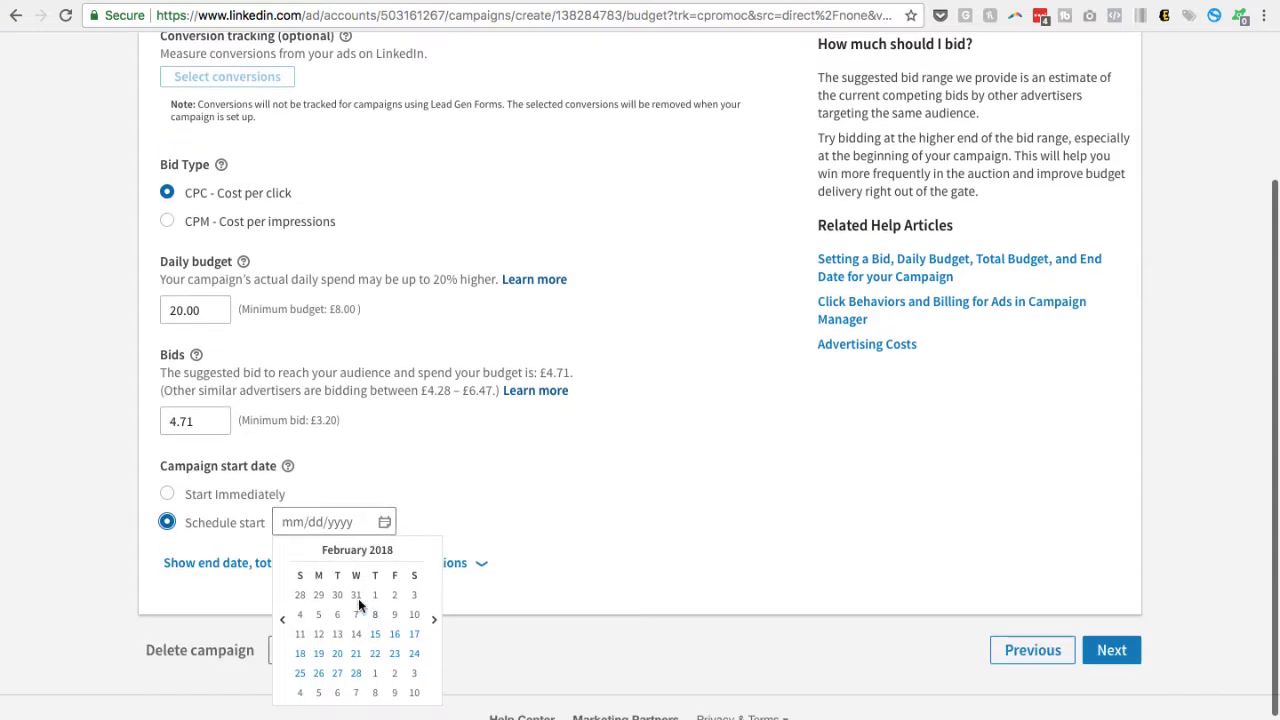
left_click(357, 675)
scroll(503, 495, "down", 1)
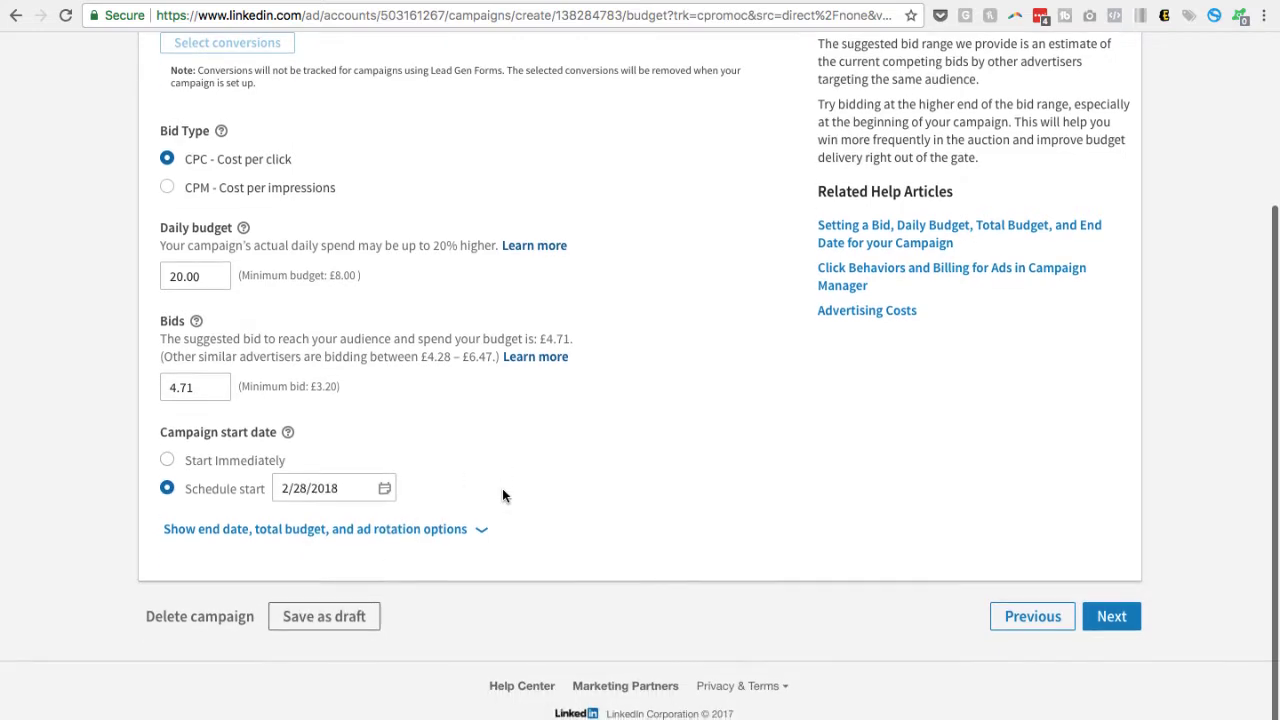
- Expand the end date, total budget and ad rotation options for review, and proceed to the next campaign setup stage
left_click(479, 536)
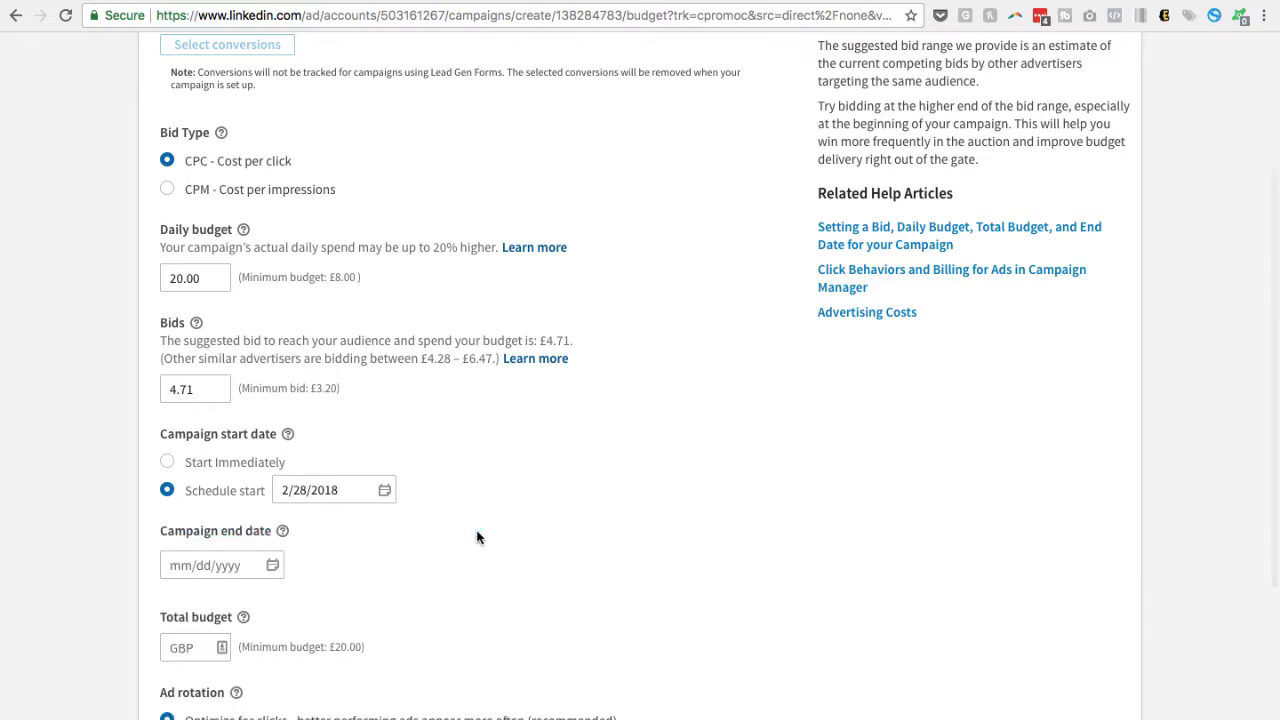
scroll(477, 537, "down", 3)
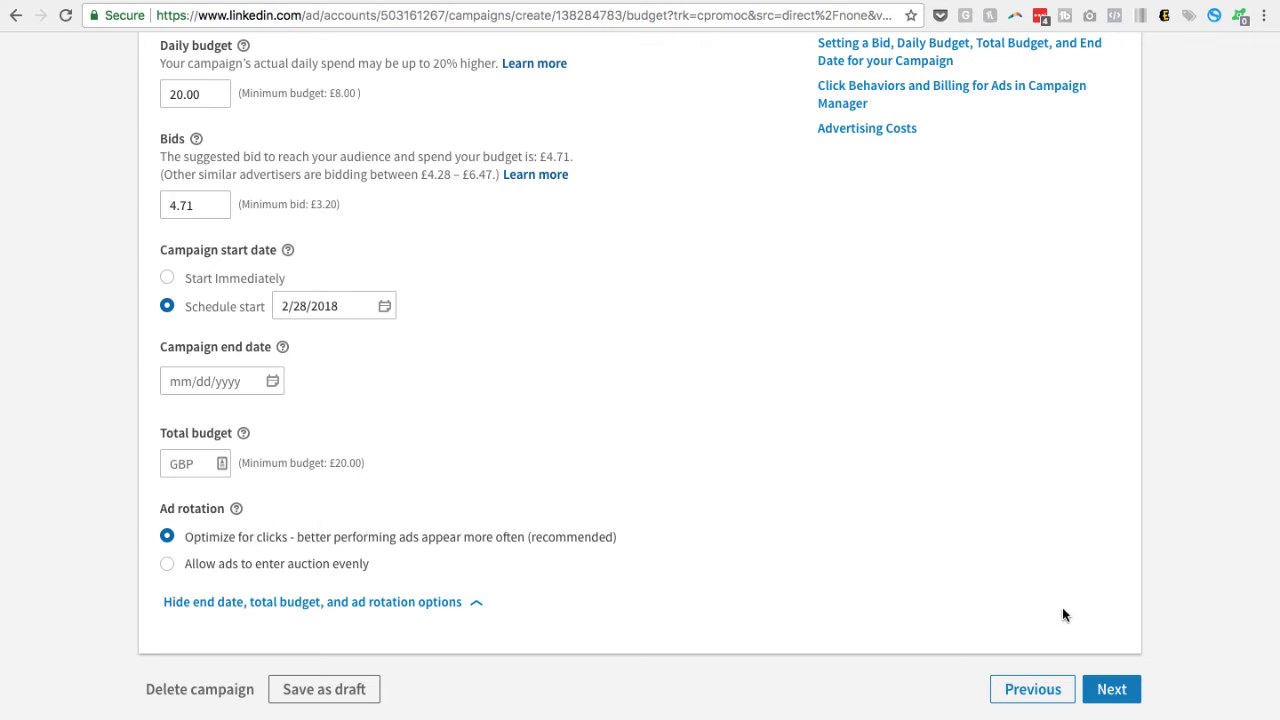
left_click(1112, 690)
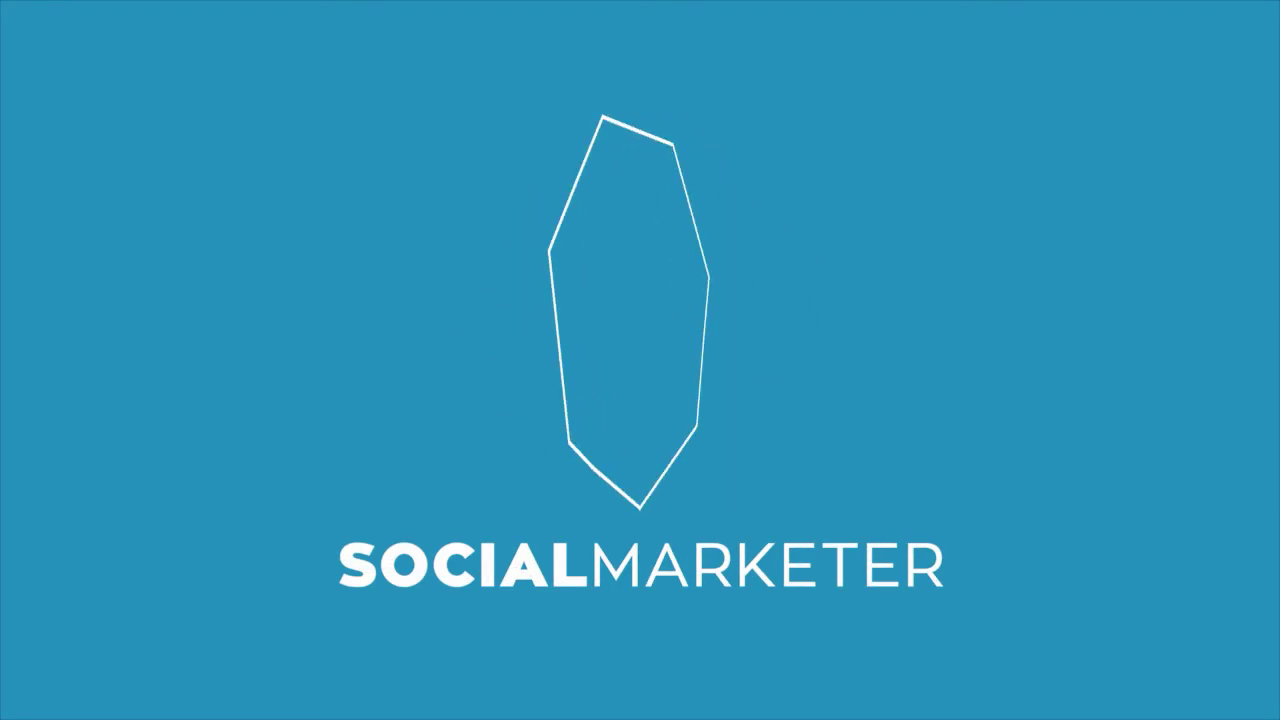